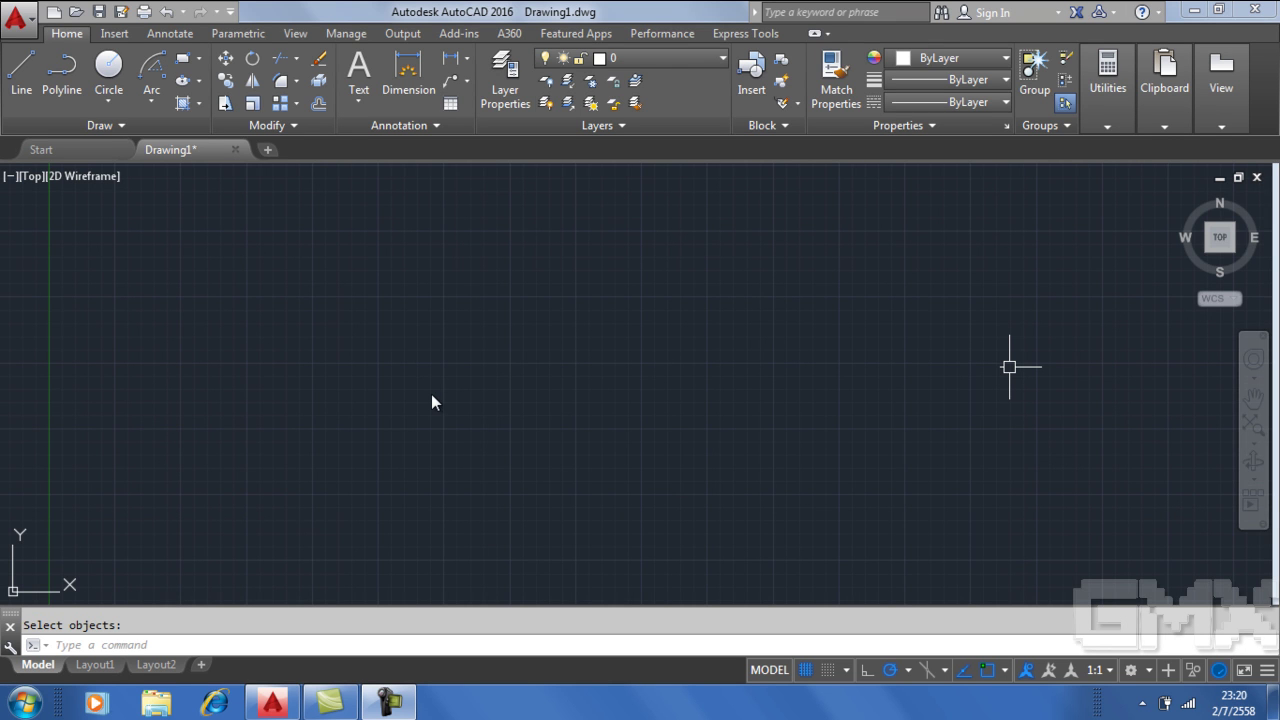
# Step: Draw a circle of radius 2 (Ø4) with Center, Radius at a picked centre point
pyautogui.click(107, 104)
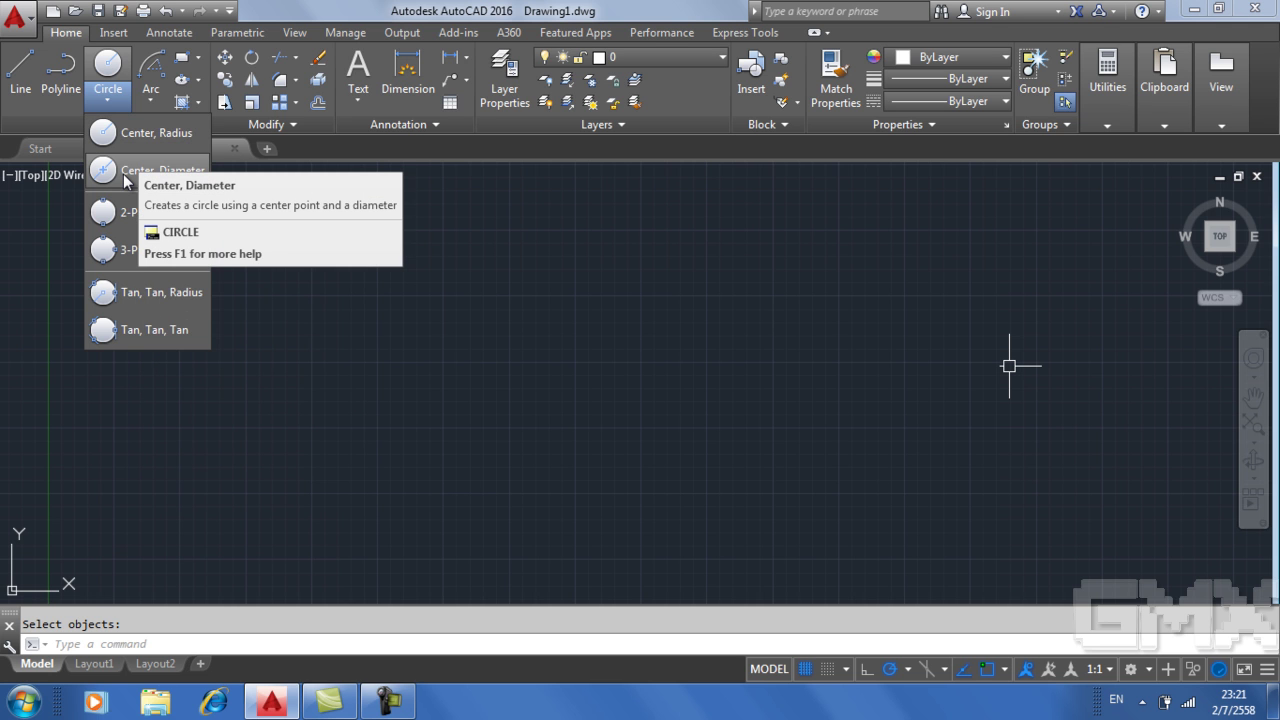
pyautogui.moveTo(109, 66)
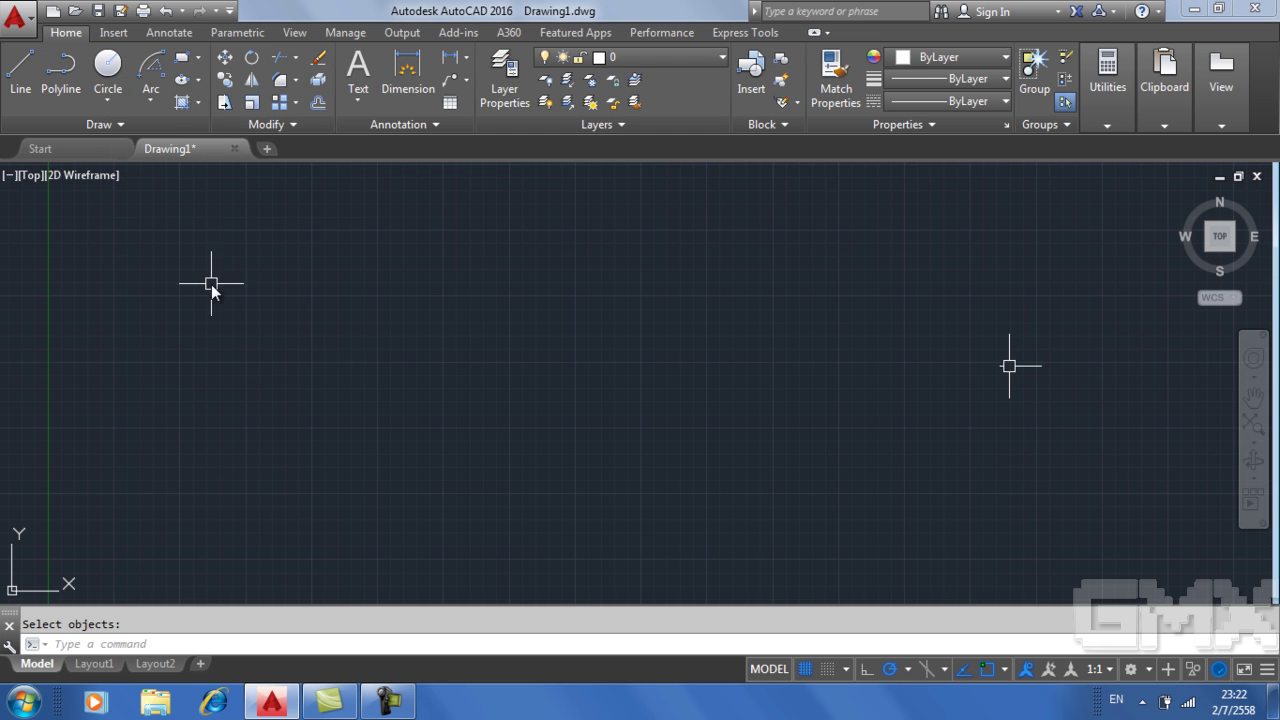
pyautogui.click(111, 67)
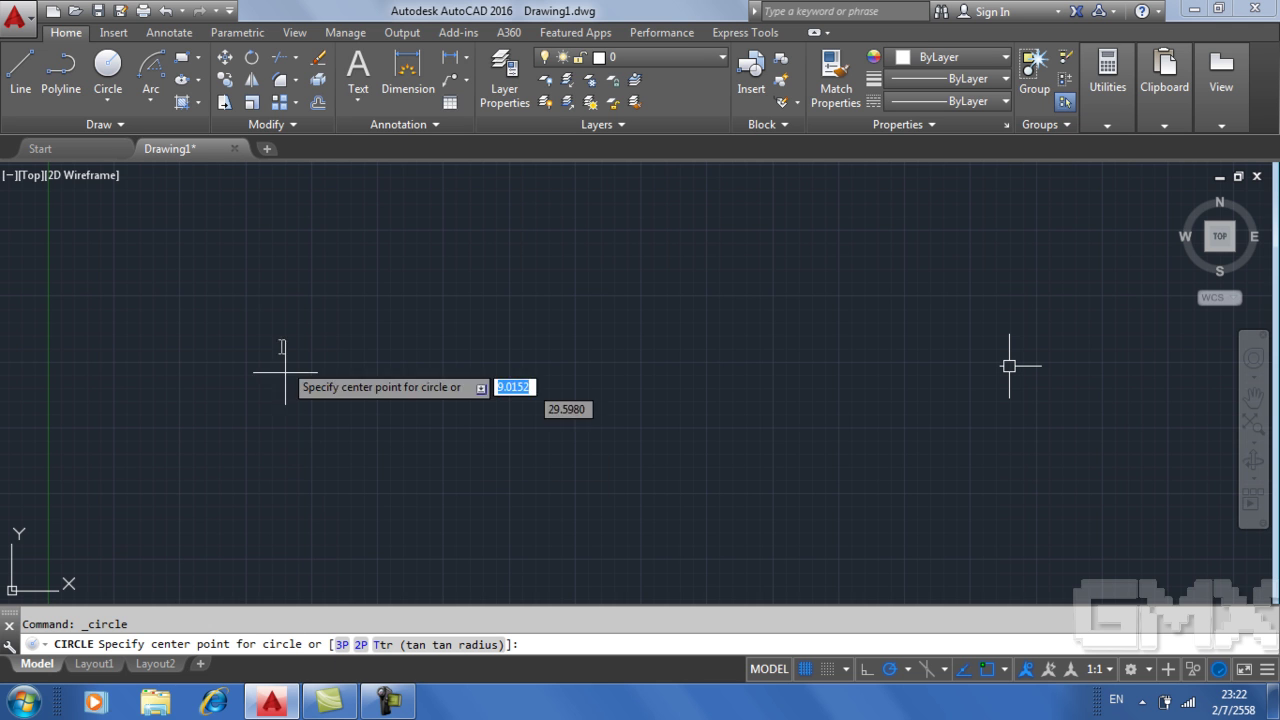
pyautogui.click(272, 305)
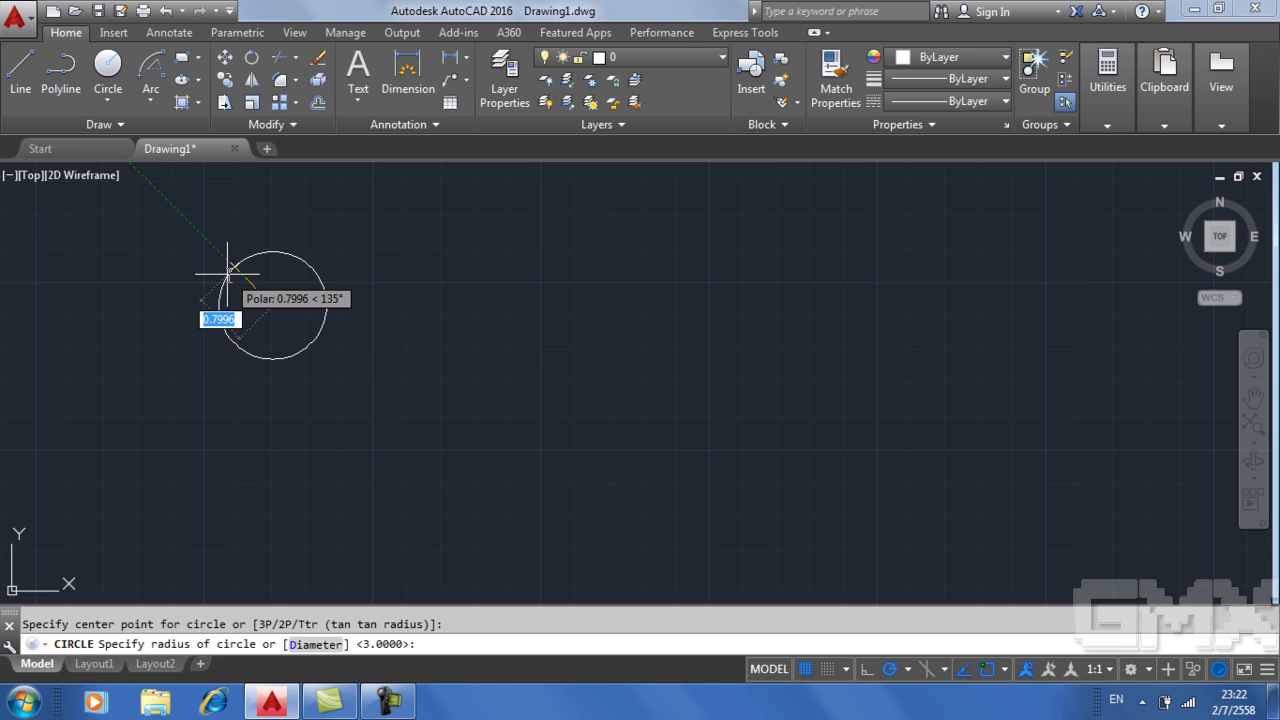
pyautogui.scroll(2, 228, 272)
pyautogui.scroll(2, 228, 272)
pyautogui.scroll(-1, 228, 272)
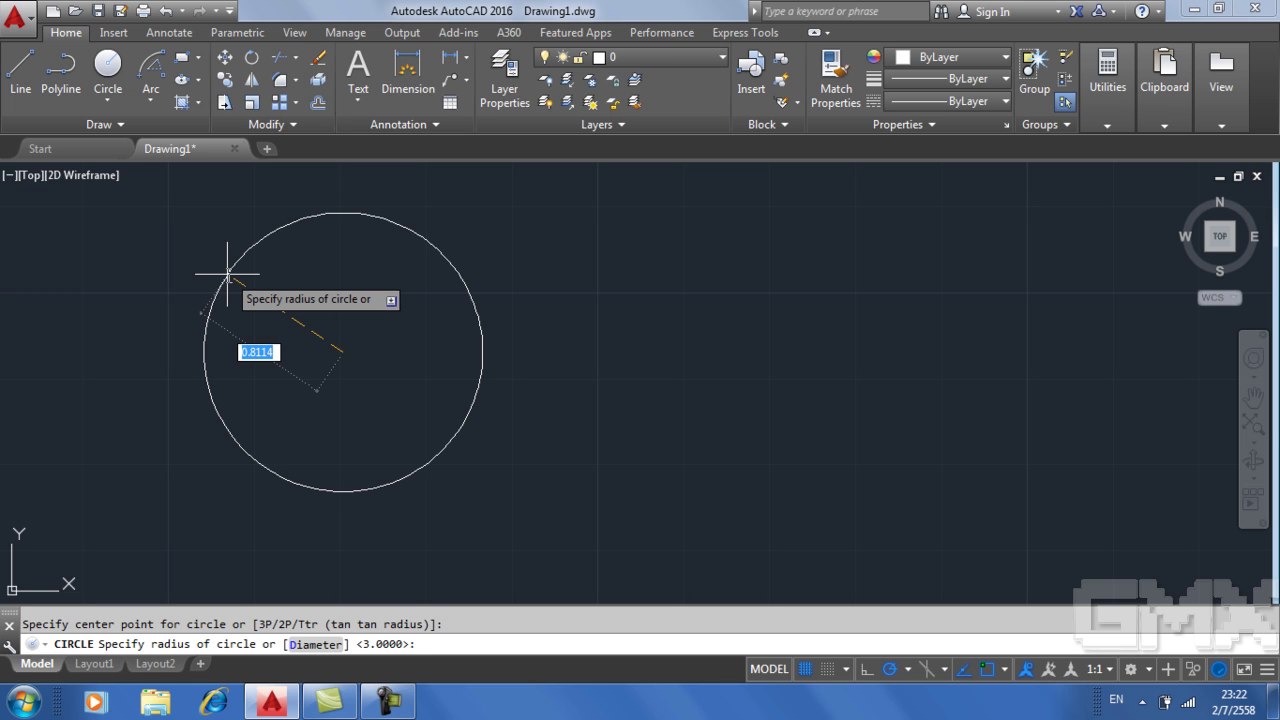
pyautogui.write('2')
pyautogui.press('Return')
pyautogui.scroll(-5, 342, 191)
pyautogui.moveTo(337, 251); pyautogui.dragTo(366, 434, button='middle')
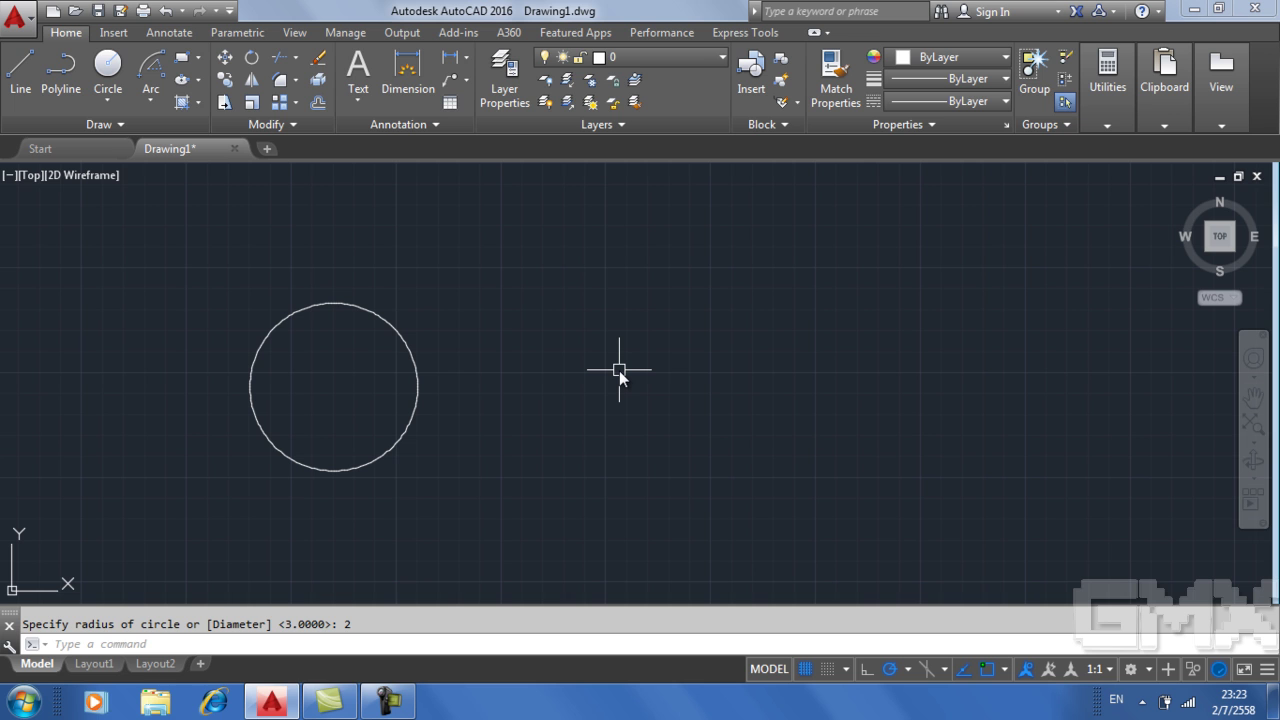
pyautogui.write('c')
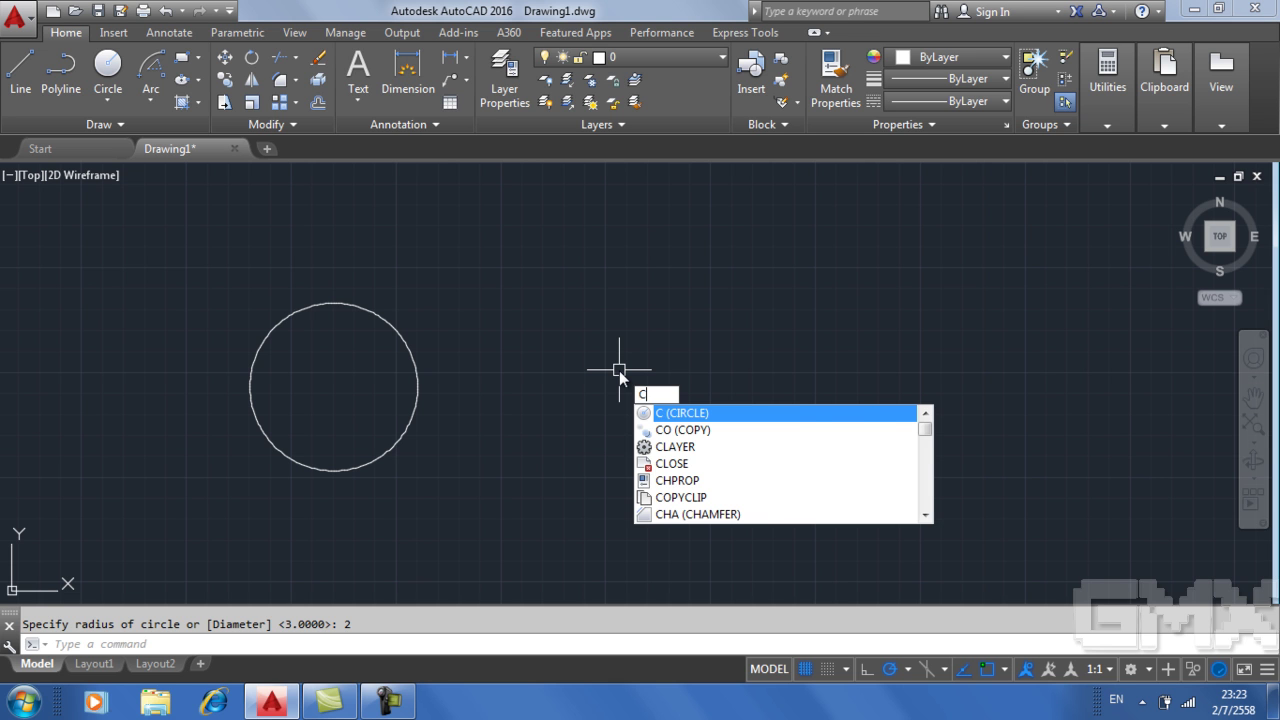
# Step: Draw a circle of diameter 2 centred on the Ø4 circle's centre point
pyautogui.press('Return')
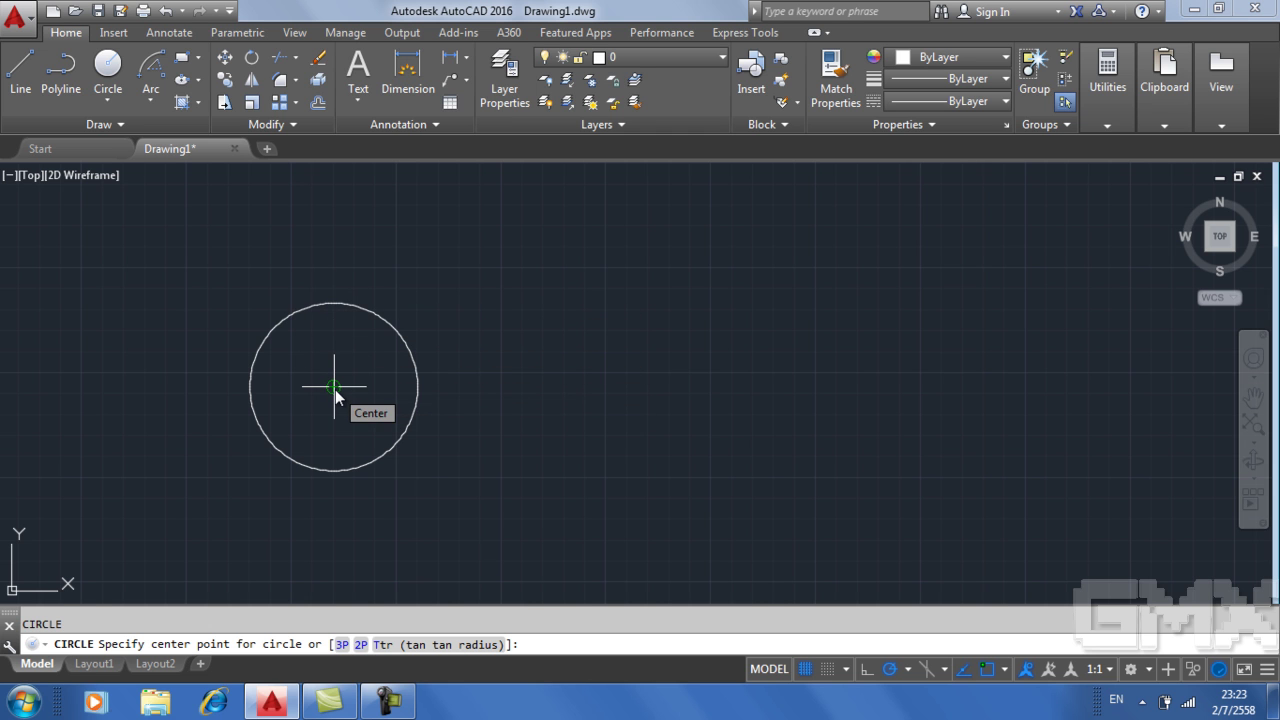
pyautogui.click(335, 389)
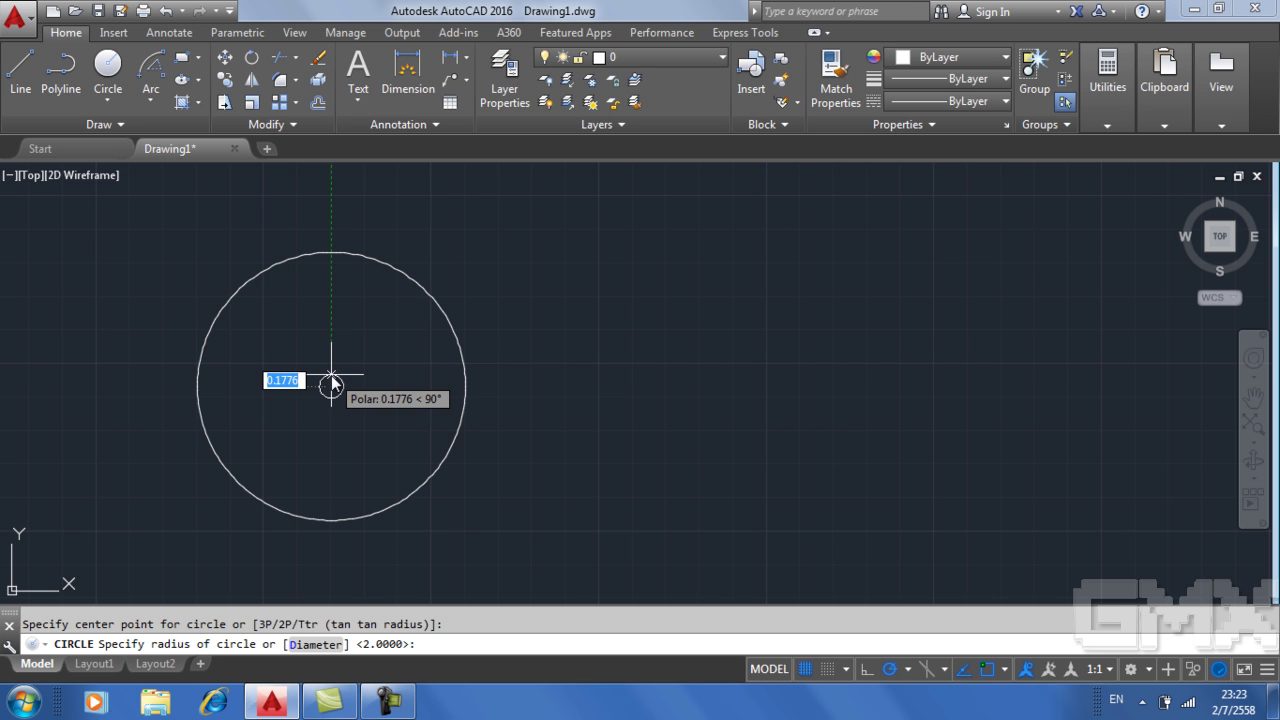
pyautogui.scroll(2, 340, 501)
pyautogui.moveTo(340, 501); pyautogui.dragTo(352, 398, button='middle')
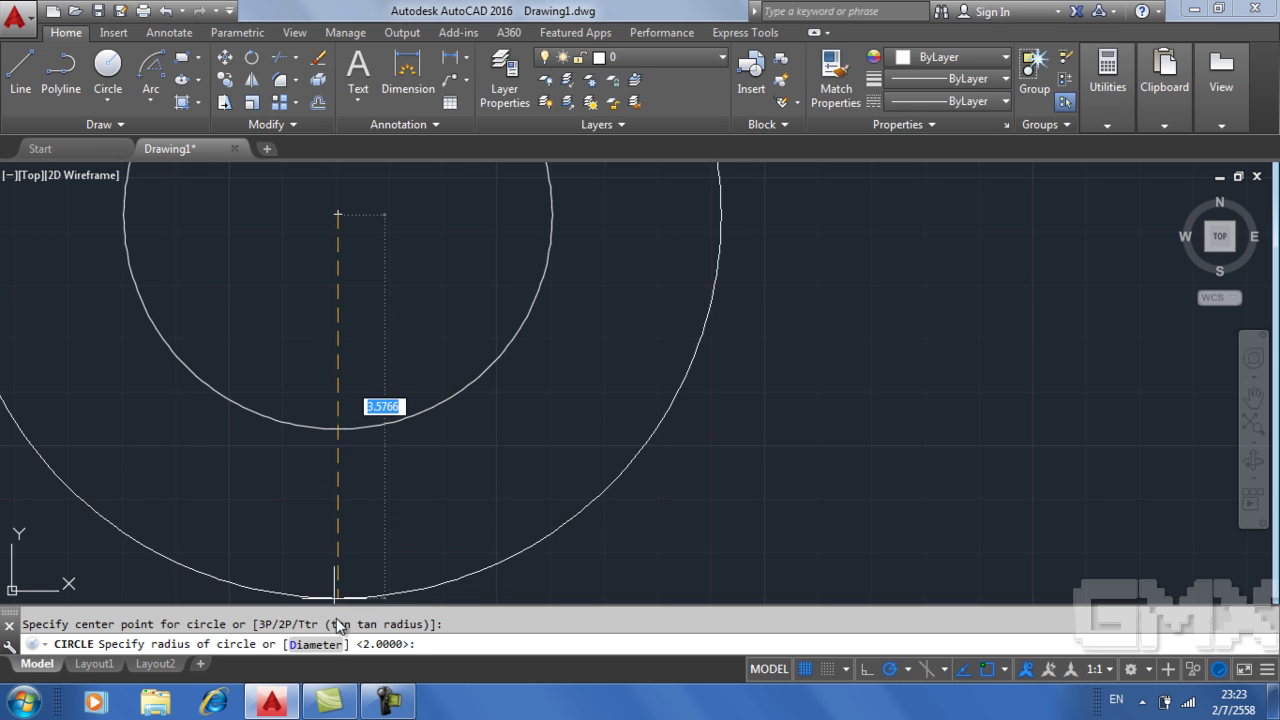
pyautogui.write('d')
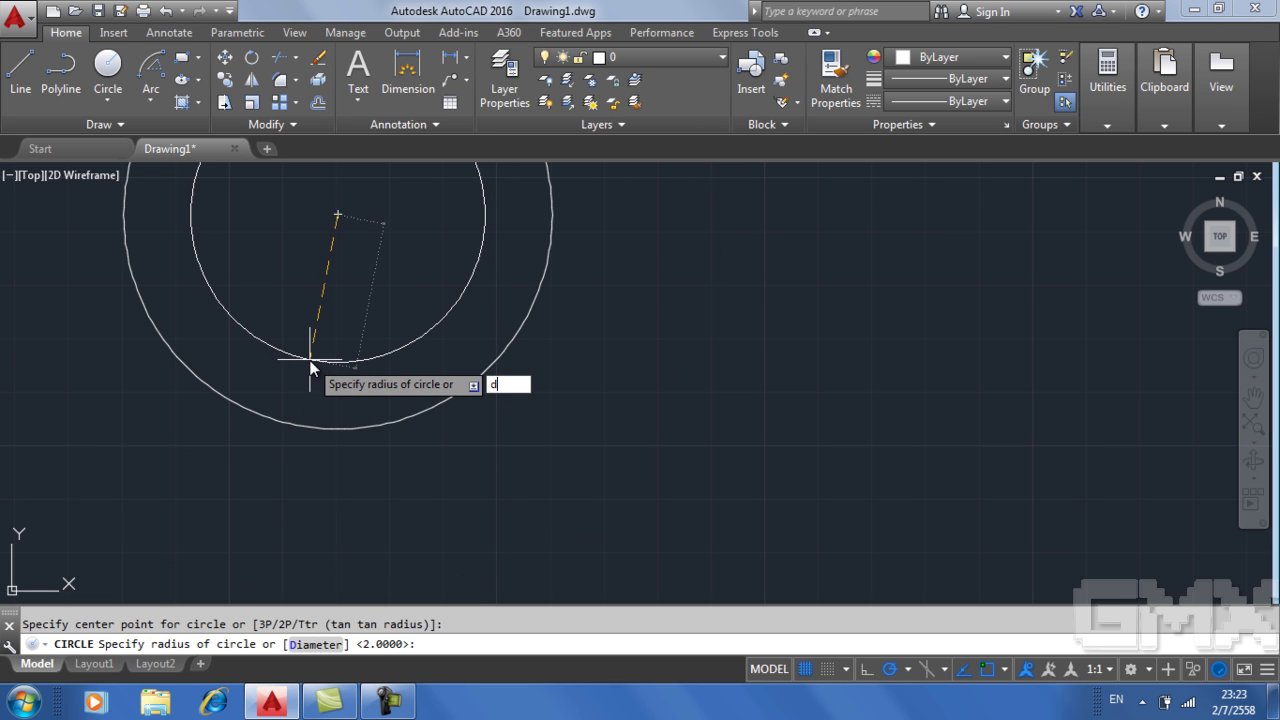
pyautogui.press('Return')
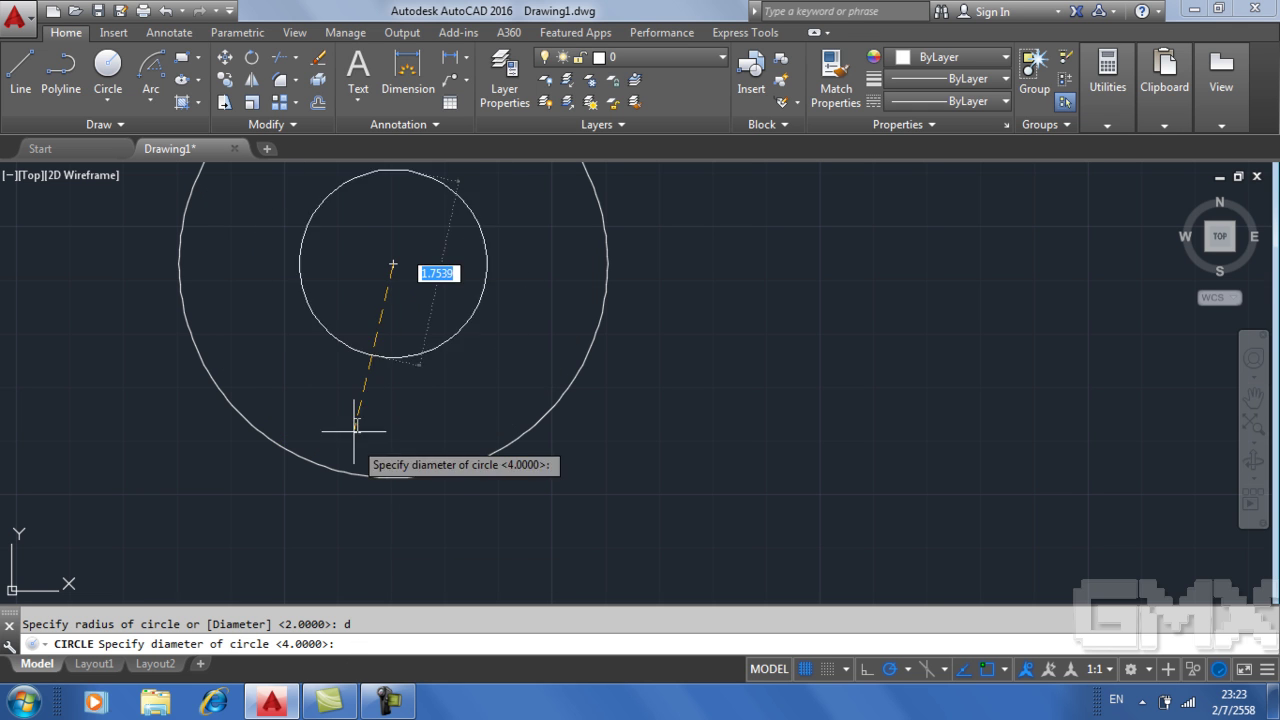
pyautogui.write('2')
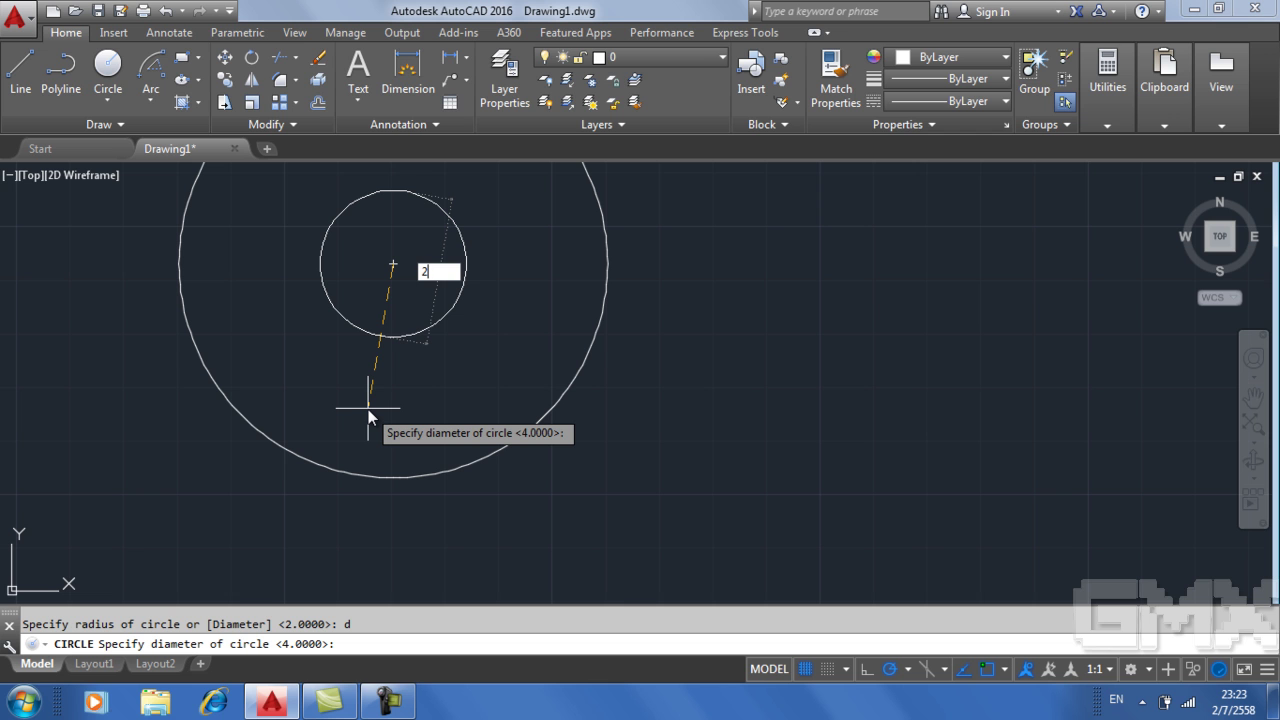
pyautogui.press('Return')
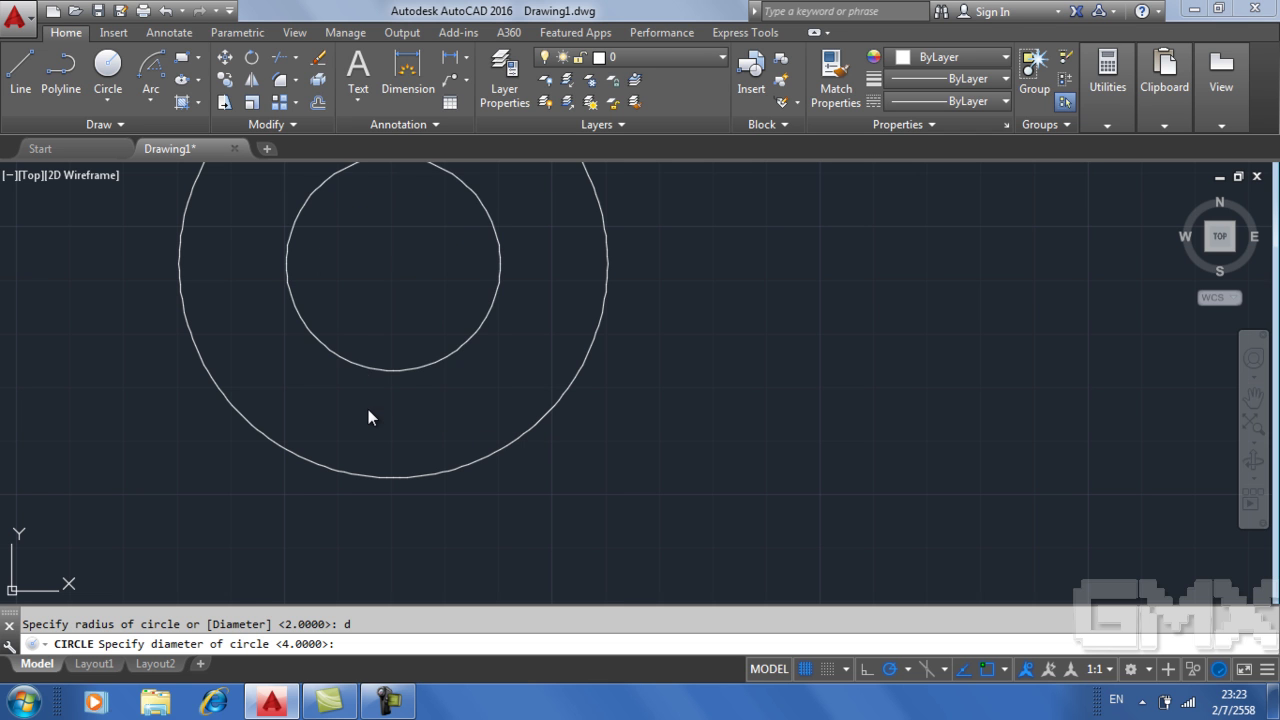
pyautogui.scroll(-5, 369, 405)
pyautogui.scroll(3, 380, 405)
pyautogui.scroll(2, 423, 337)
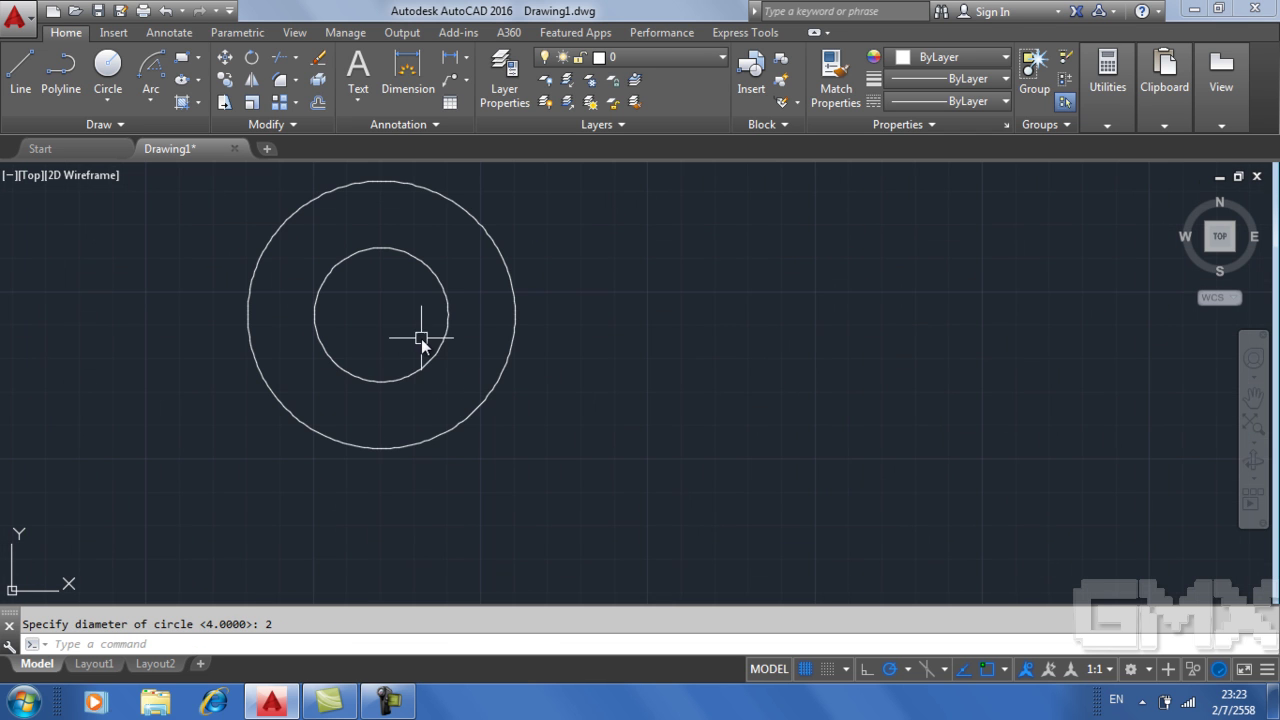
pyautogui.scroll(-2, 430, 300)
pyautogui.click(453, 81)
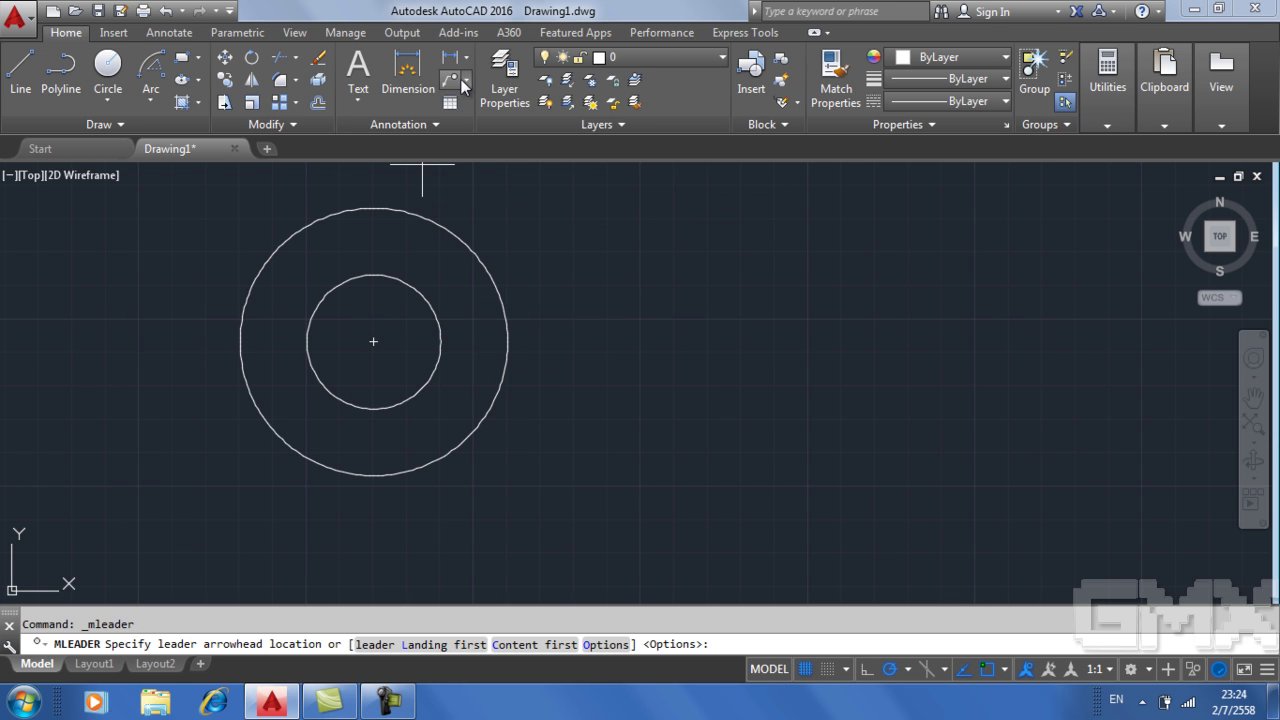
pyautogui.click(466, 80)
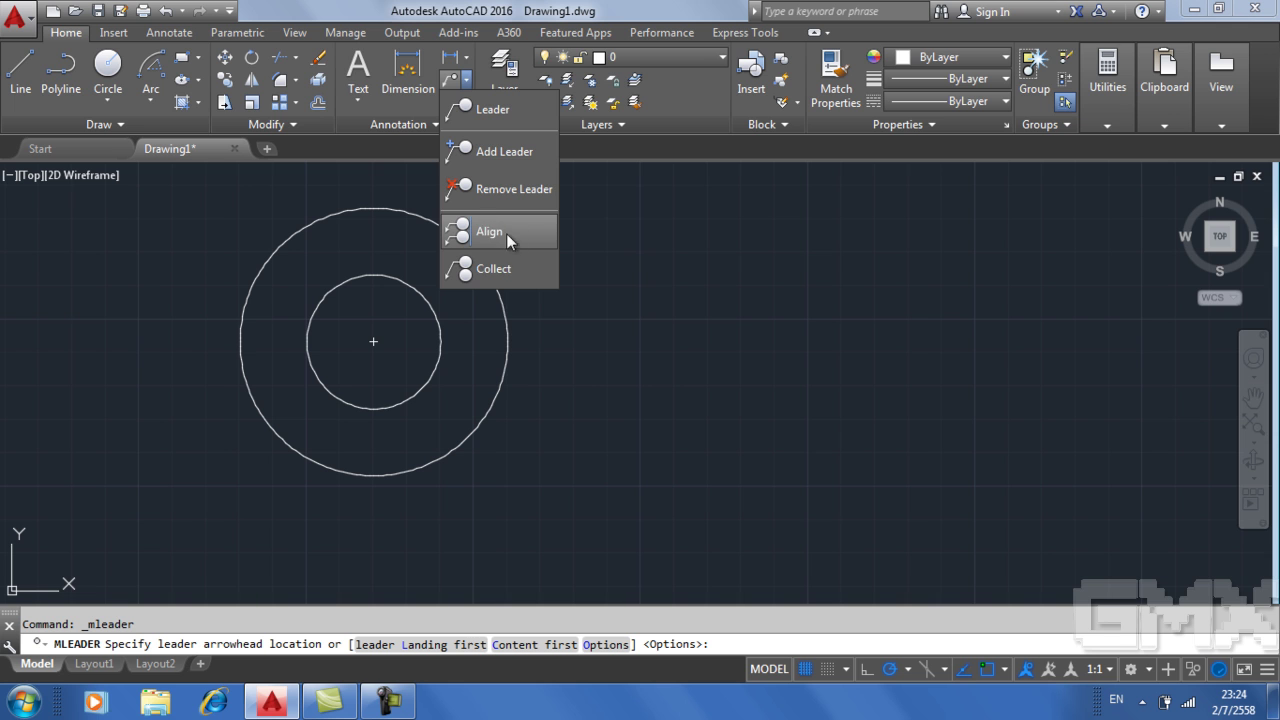
pyautogui.click(335, 243)
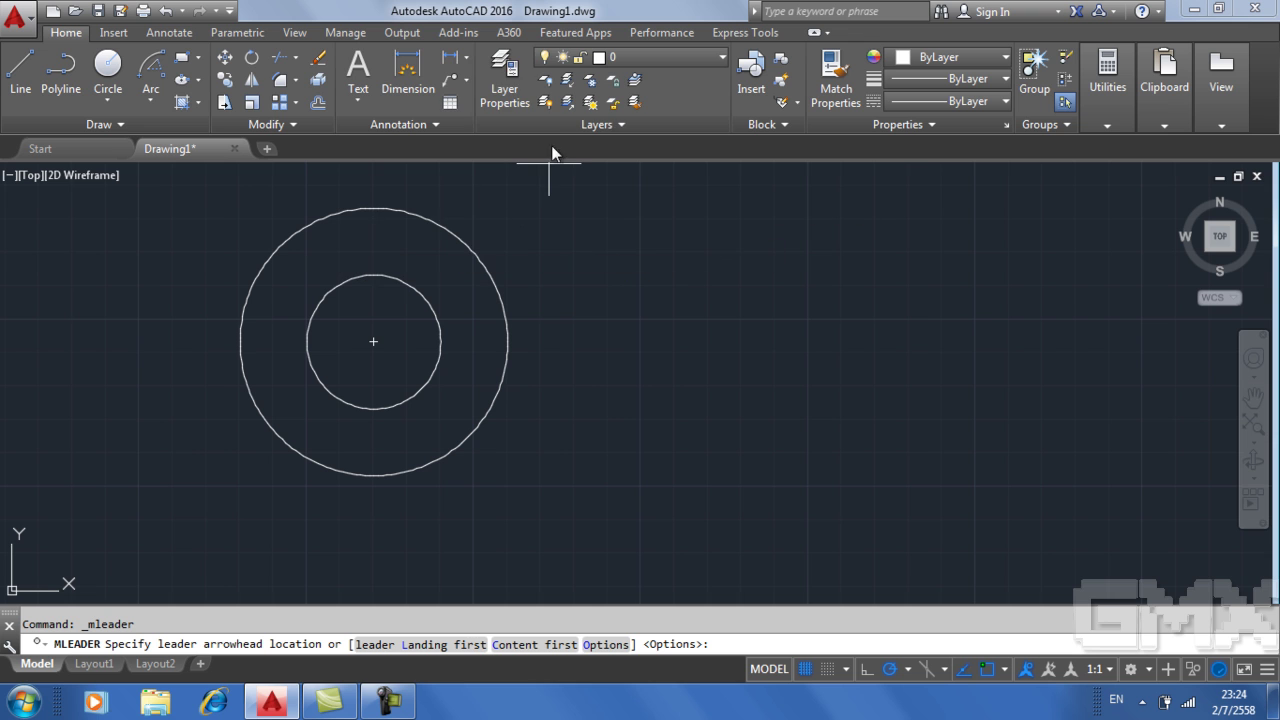
# Step: Place the Ø2.0000 diameter dimension above the inner circle
pyautogui.click(426, 67)
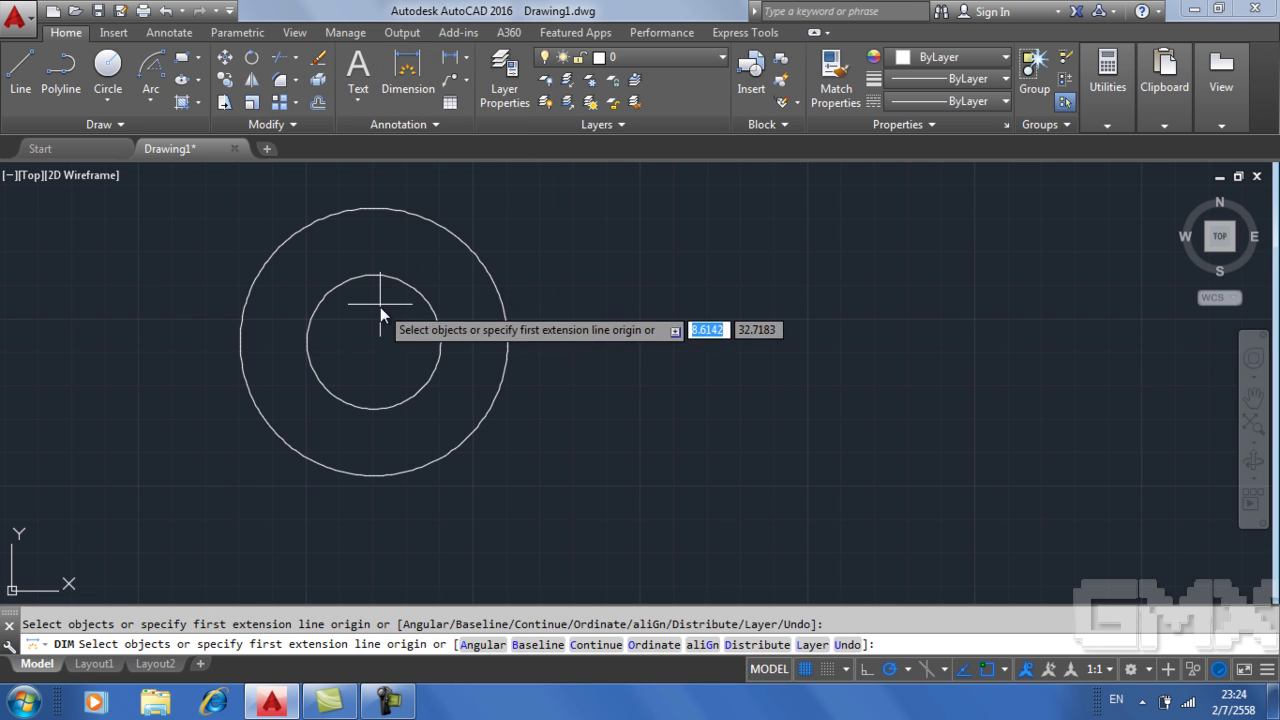
pyautogui.click(397, 274)
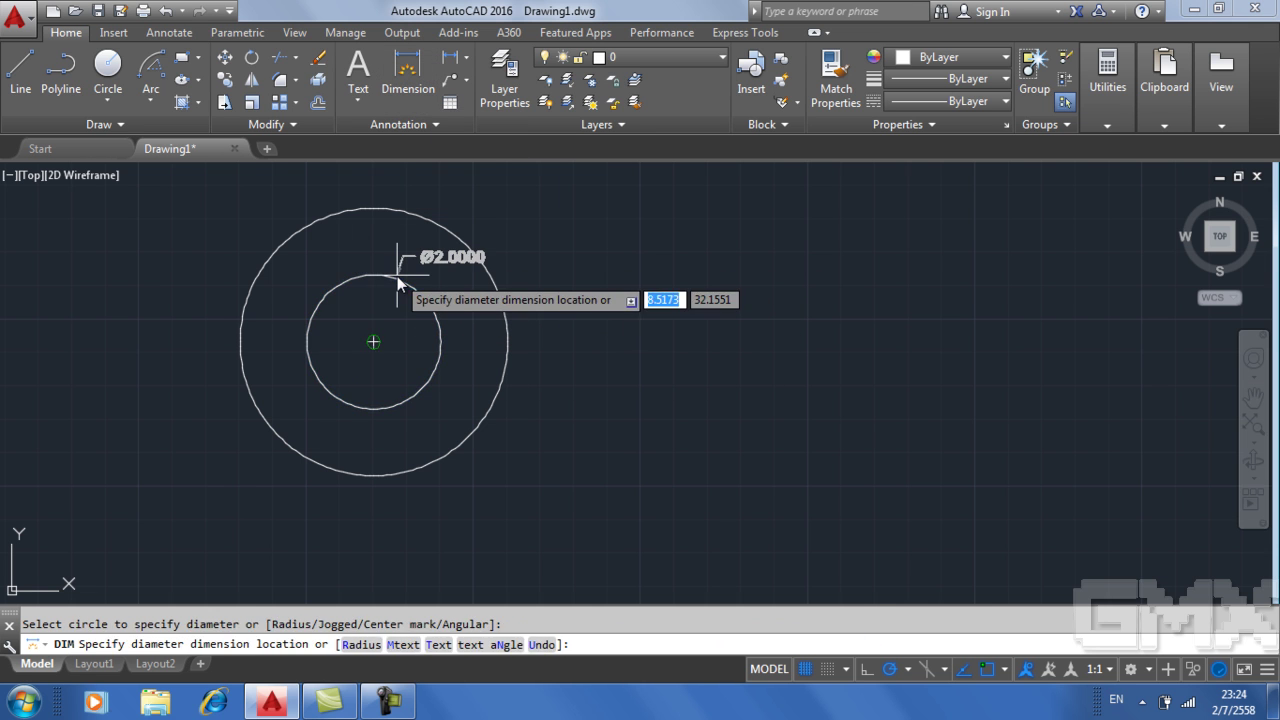
pyautogui.press('Escape')
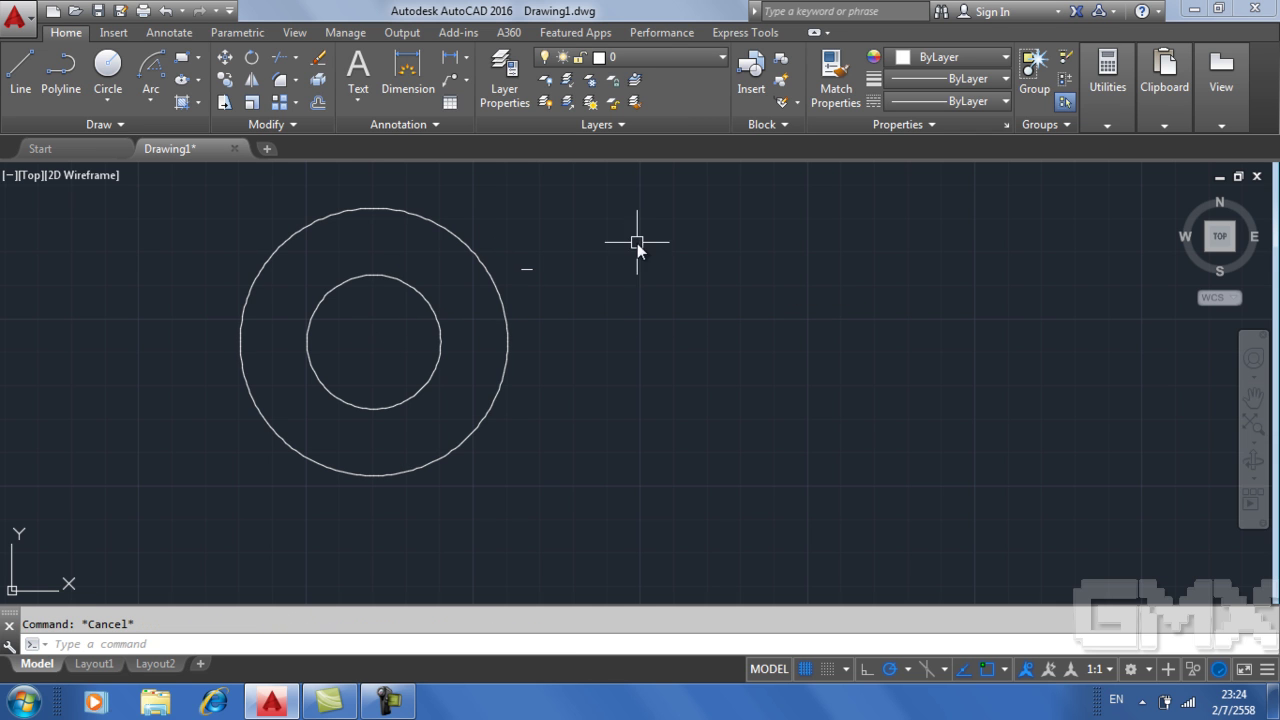
pyautogui.click(474, 248)
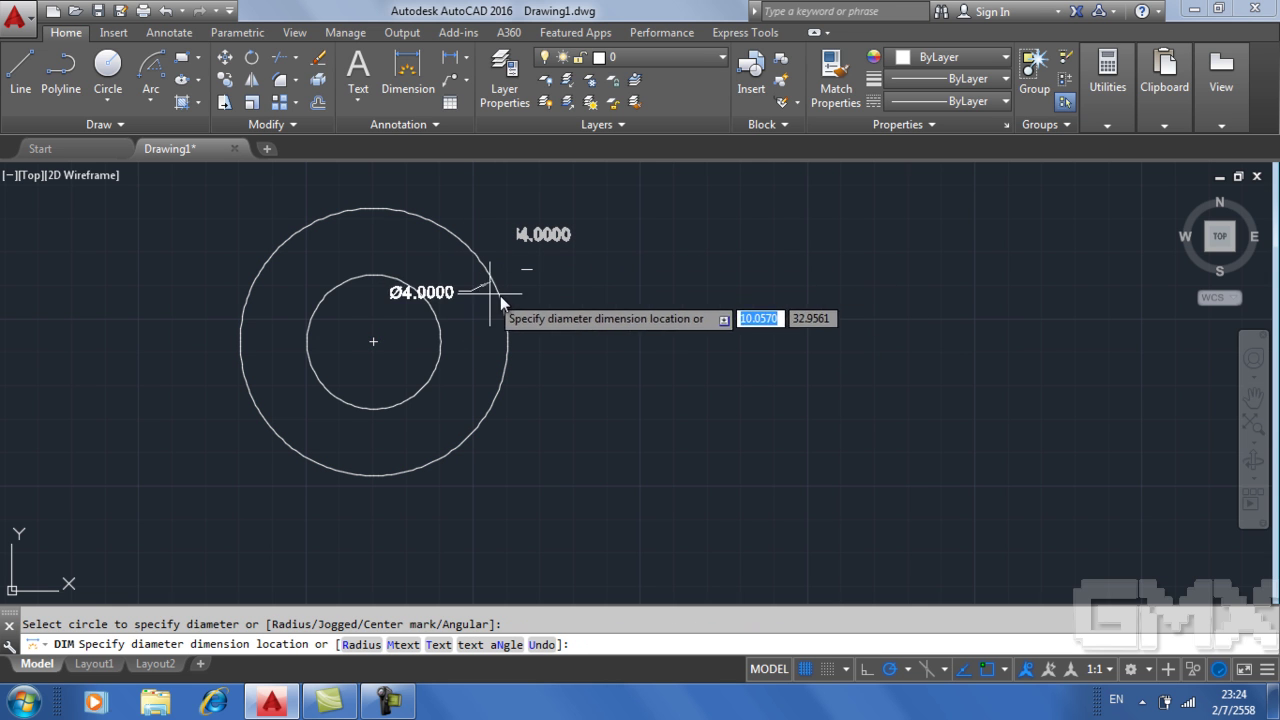
pyautogui.press('Escape')
pyautogui.click(408, 72)
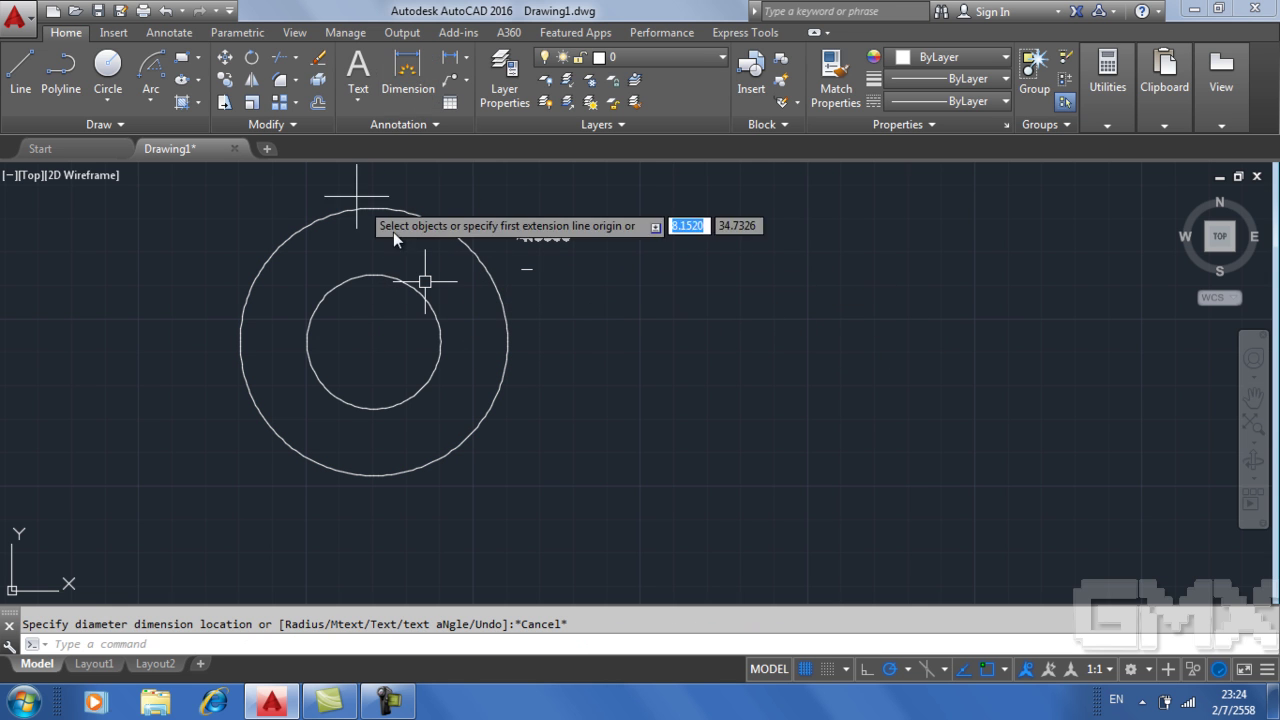
pyautogui.click(420, 291)
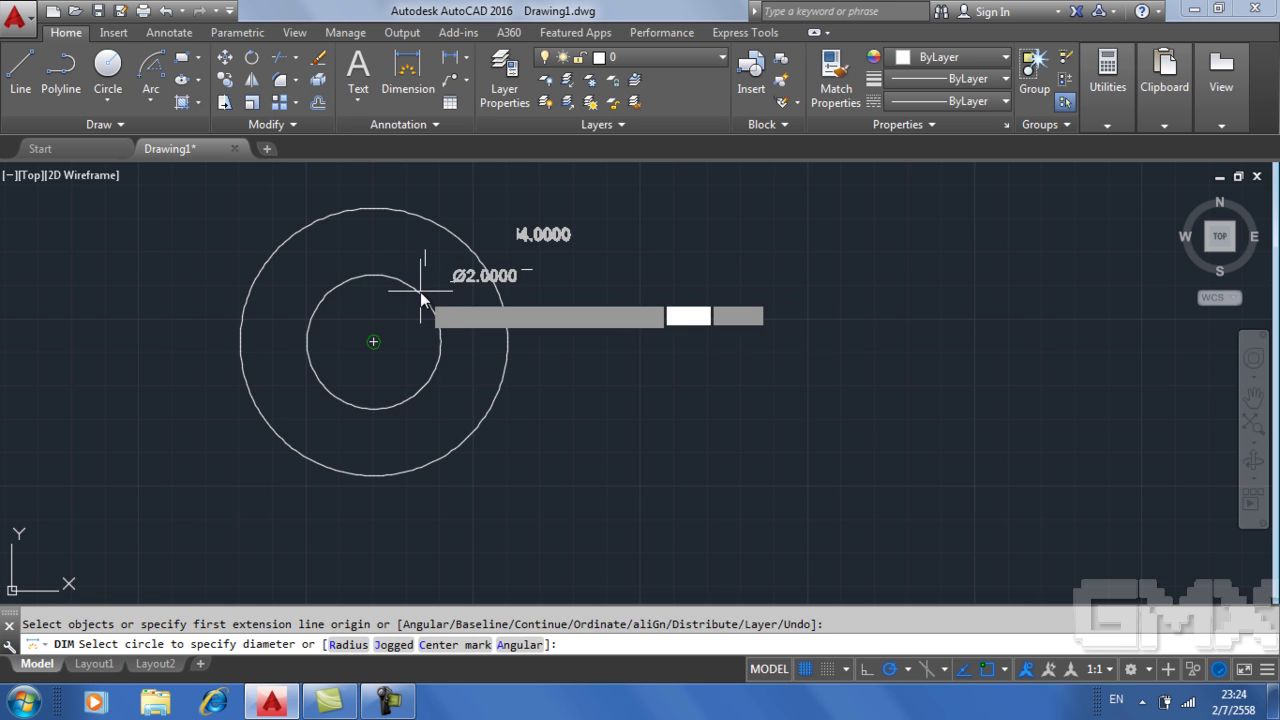
pyautogui.click(427, 261)
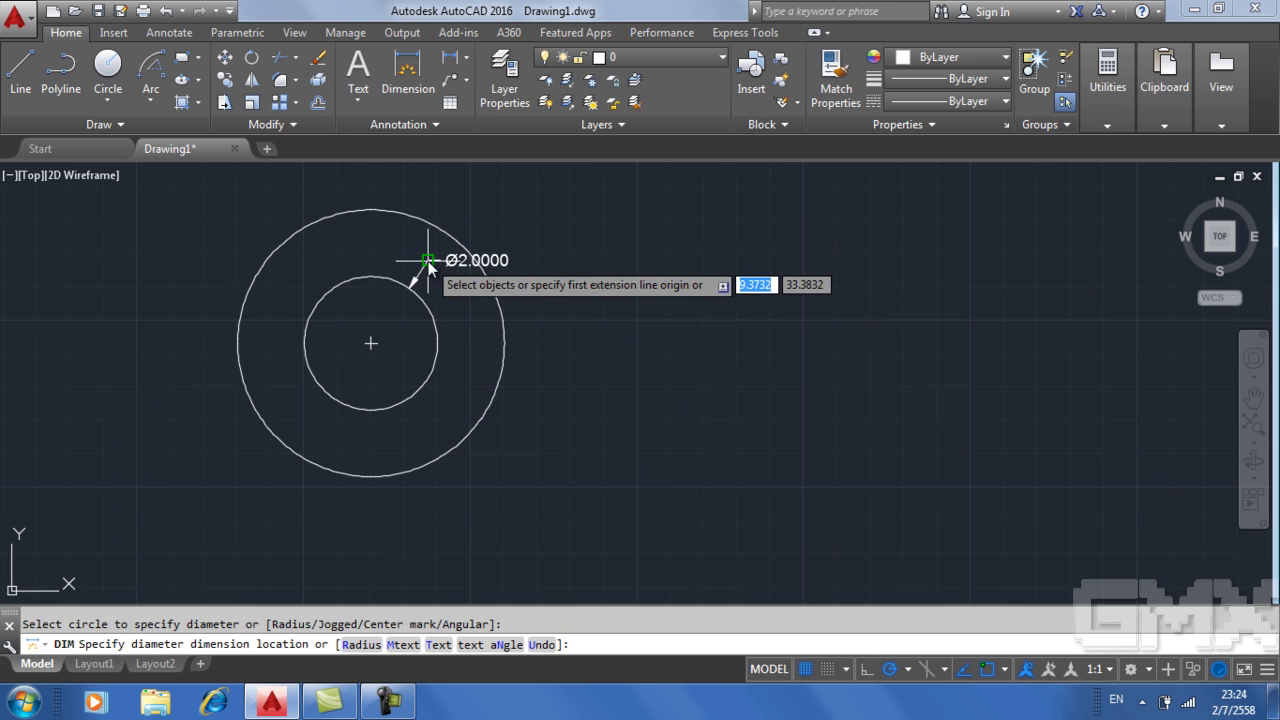
# Step: Place the Ø4.0000 diameter dimension at the outer circle's lower right
pyautogui.click(401, 71)
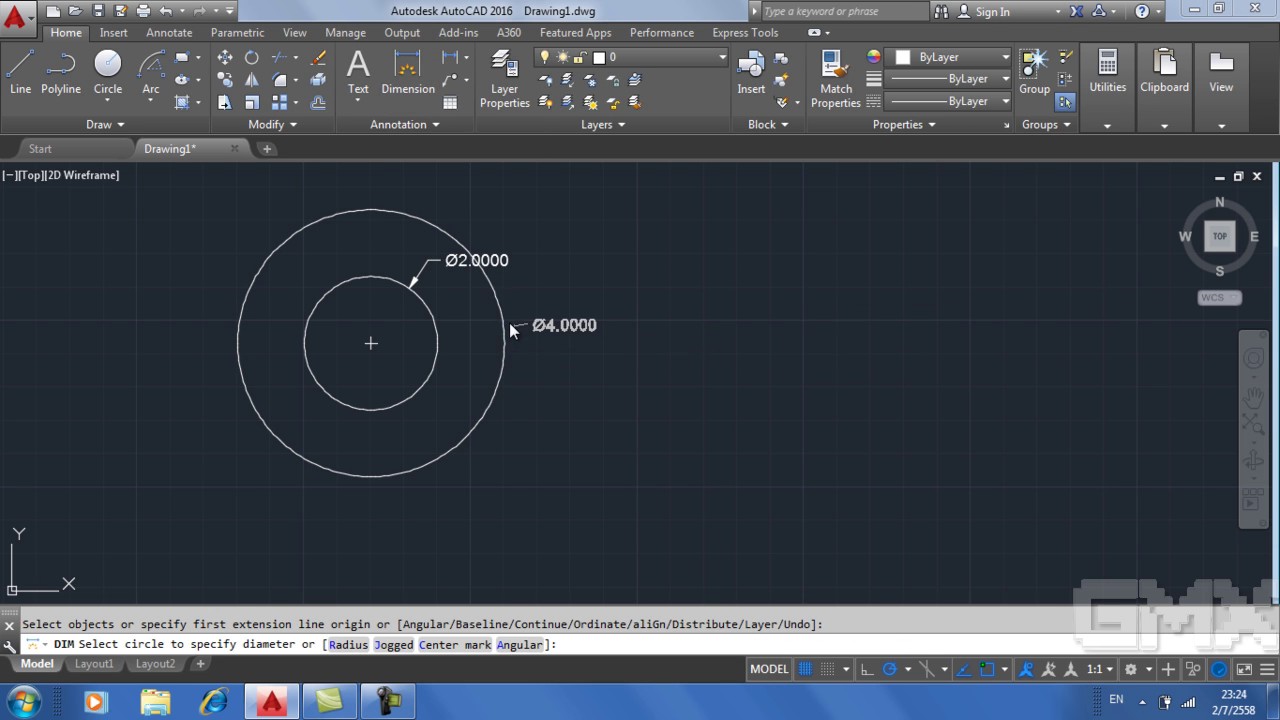
pyautogui.click(509, 321)
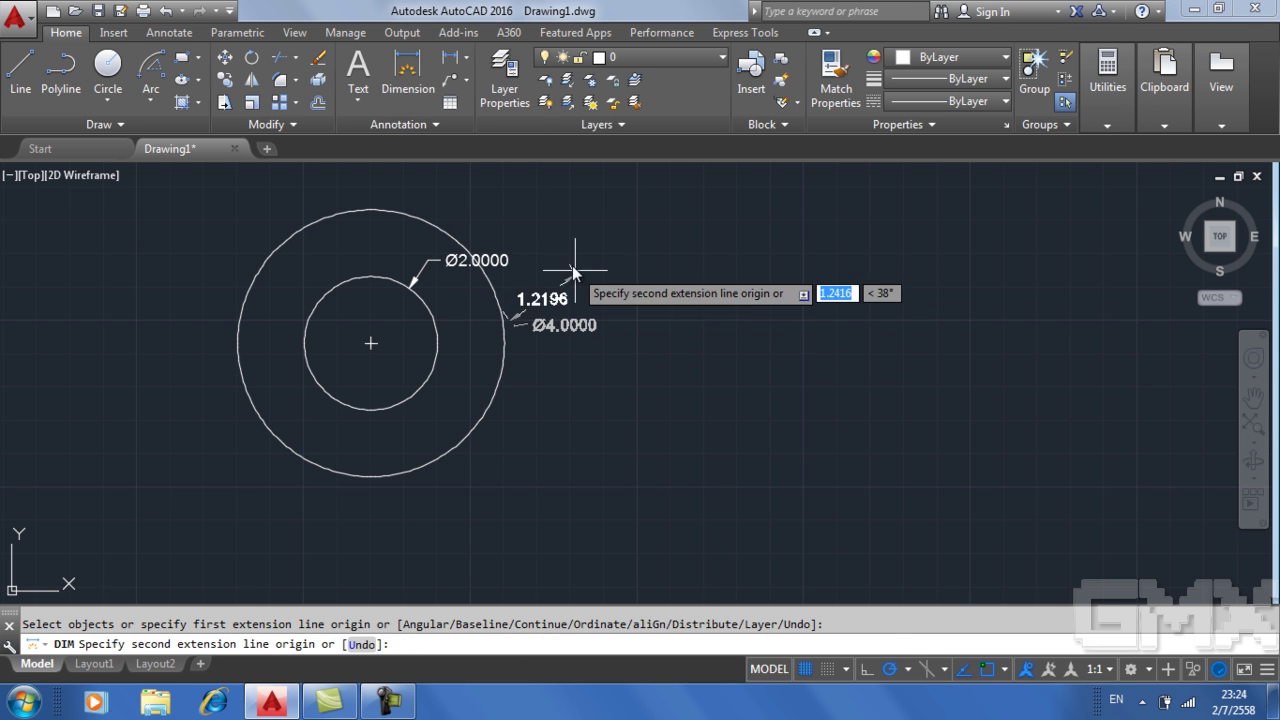
pyautogui.press('Escape')
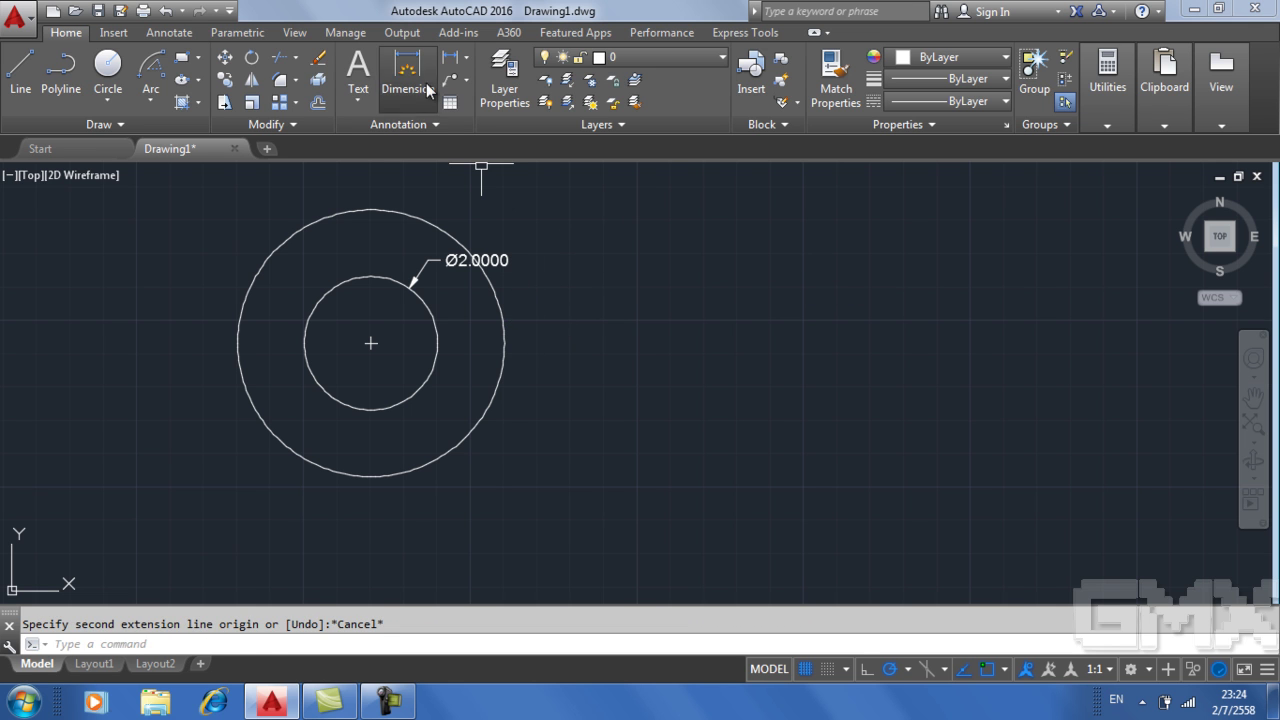
pyautogui.click(410, 85)
pyautogui.click(494, 304)
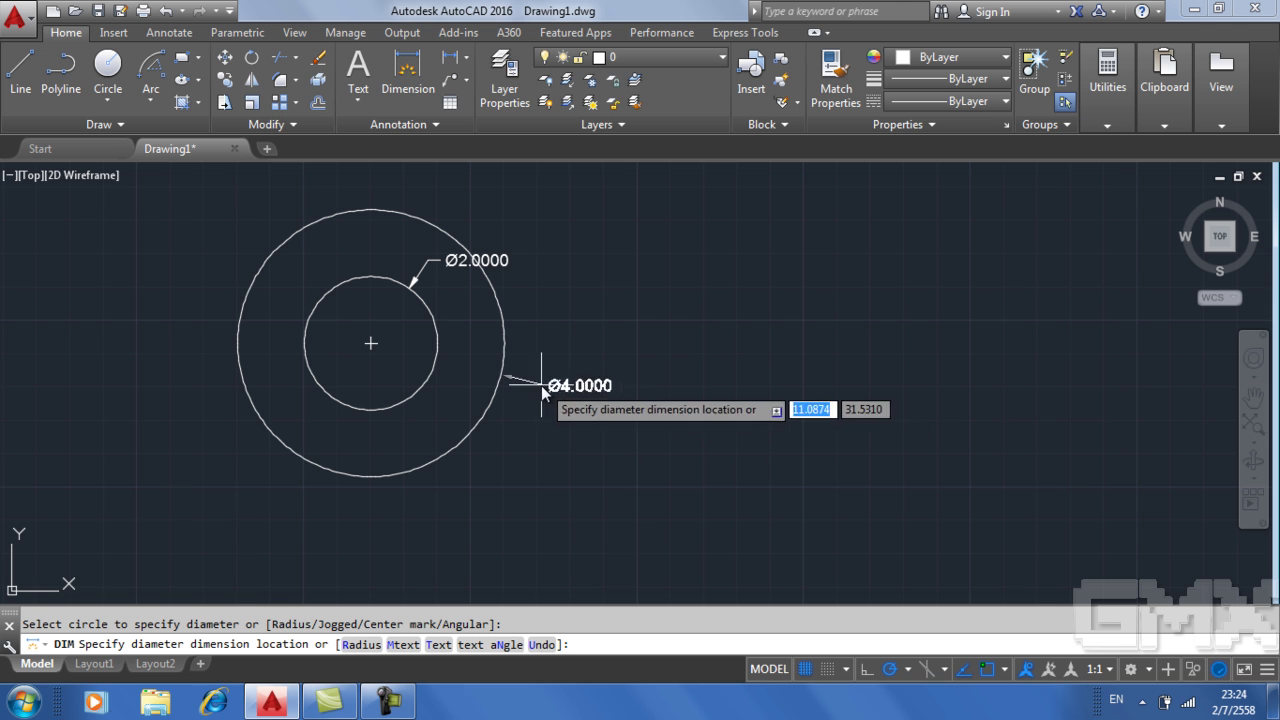
pyautogui.click(533, 420)
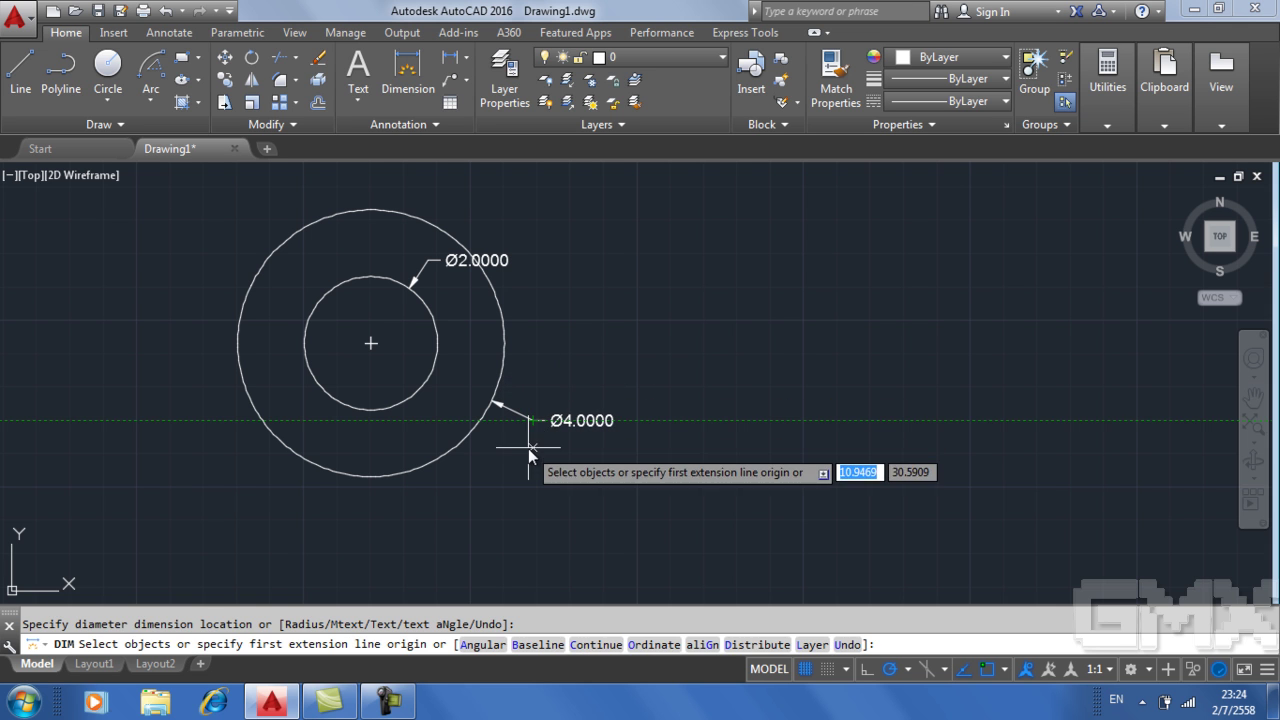
pyautogui.press('Escape')
pyautogui.scroll(2, 543, 443)
pyautogui.moveTo(529, 423); pyautogui.dragTo(541, 517, button='middle')
pyautogui.scroll(-2, 541, 517)
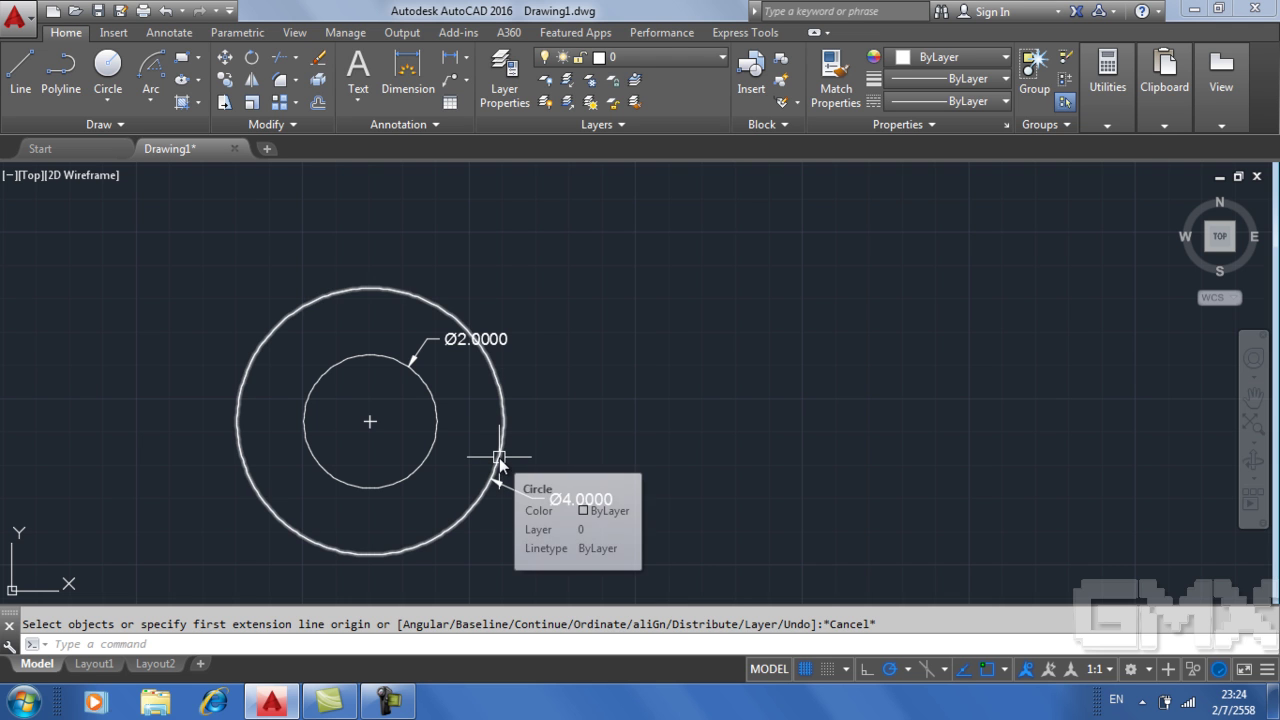
pyautogui.press('Escape')
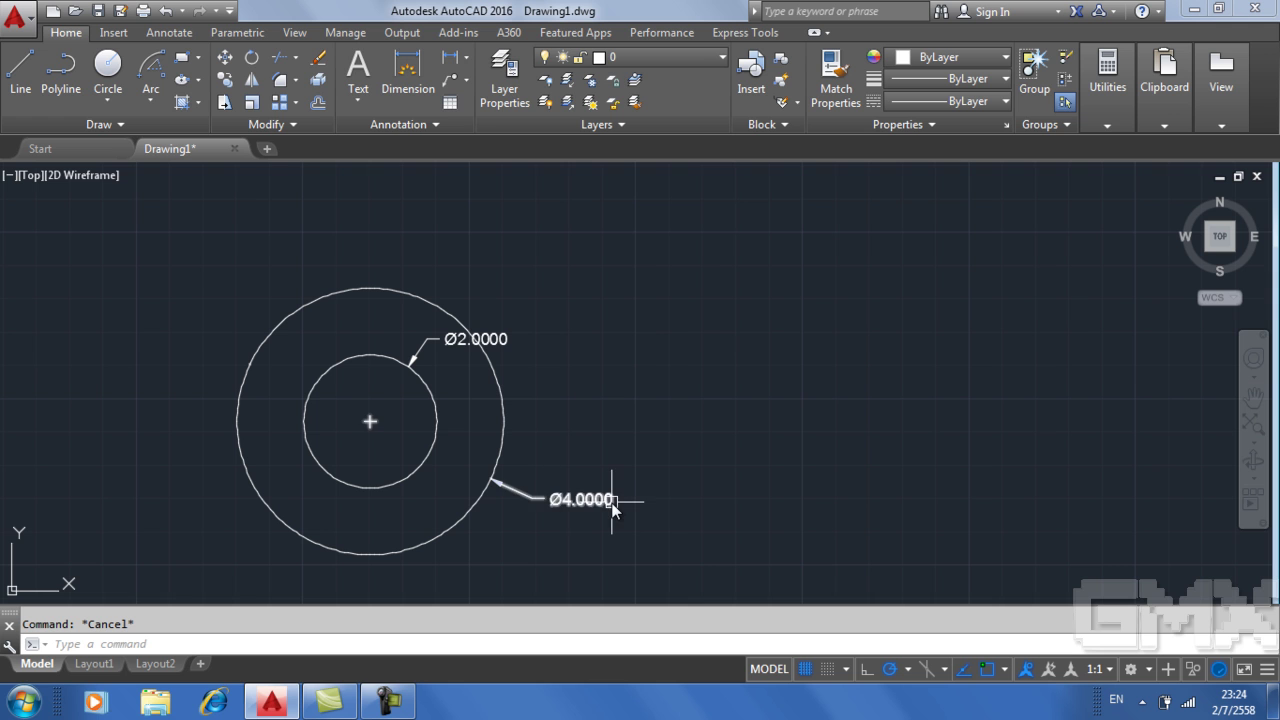
pyautogui.click(425, 395)
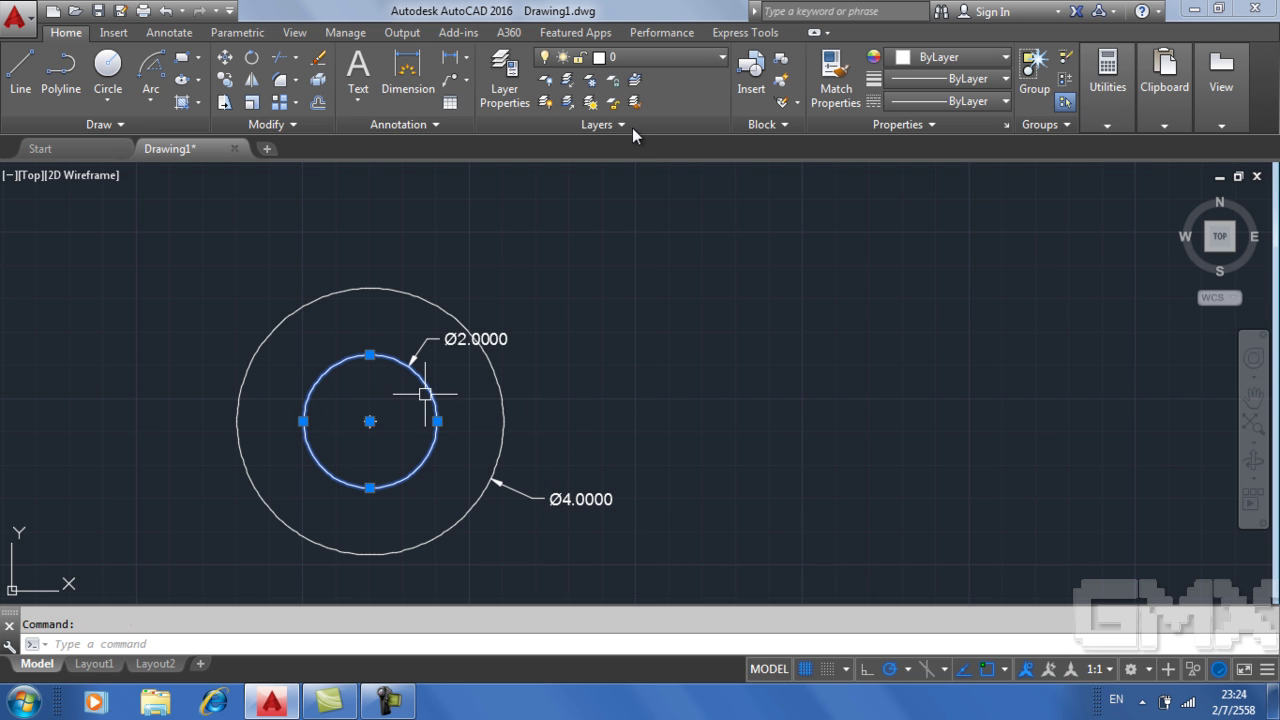
pyautogui.click(643, 60)
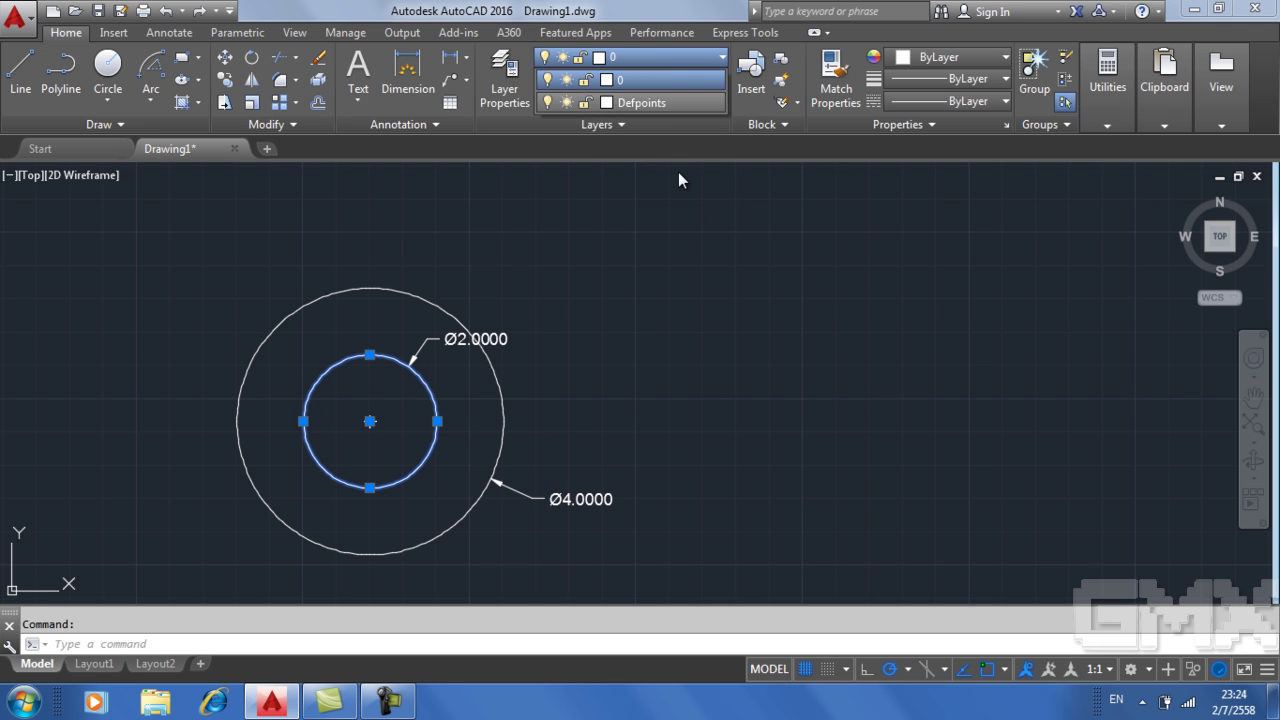
pyautogui.press('Escape')
pyautogui.click(434, 388)
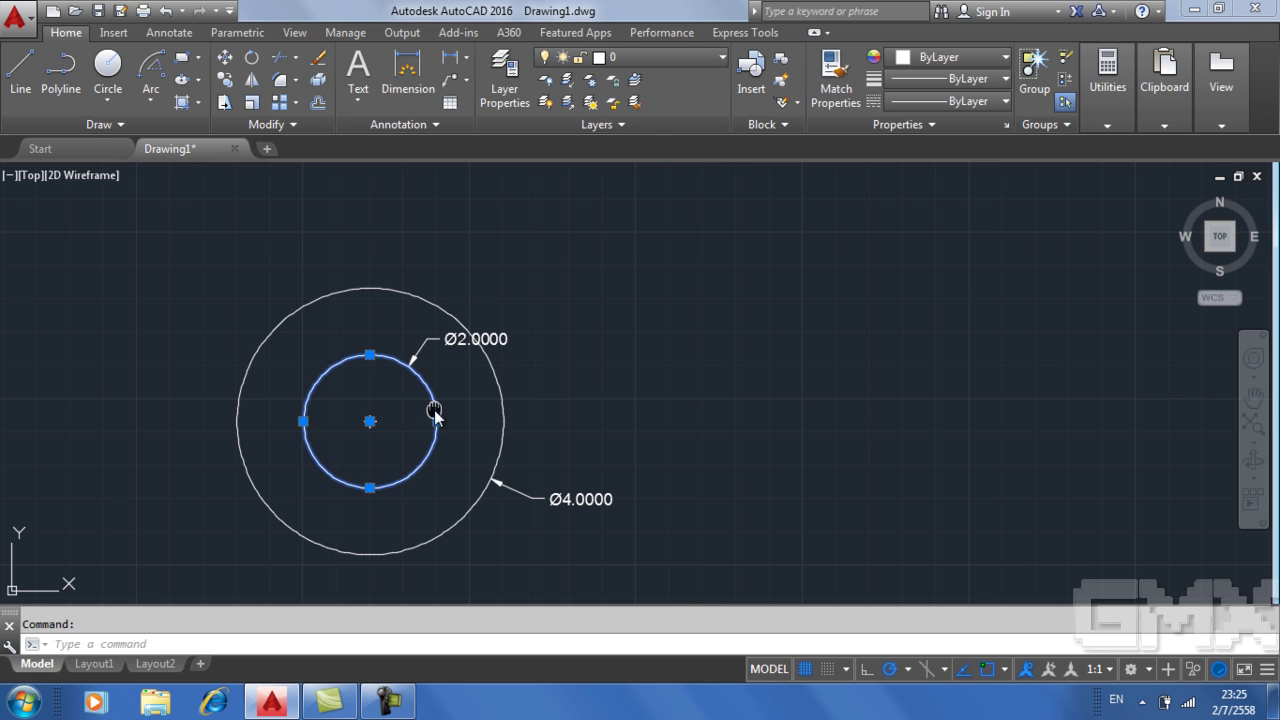
pyautogui.moveTo(447, 416); pyautogui.dragTo(497, 355, button='middle')
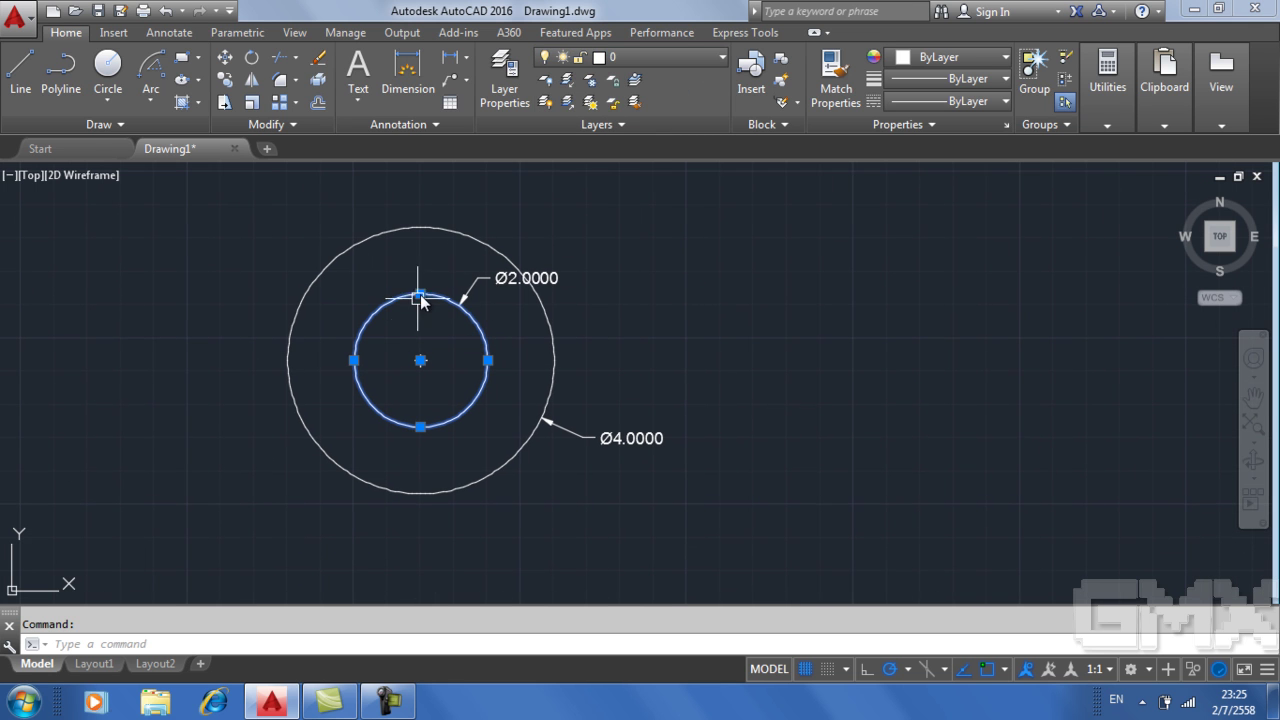
pyautogui.press('Escape')
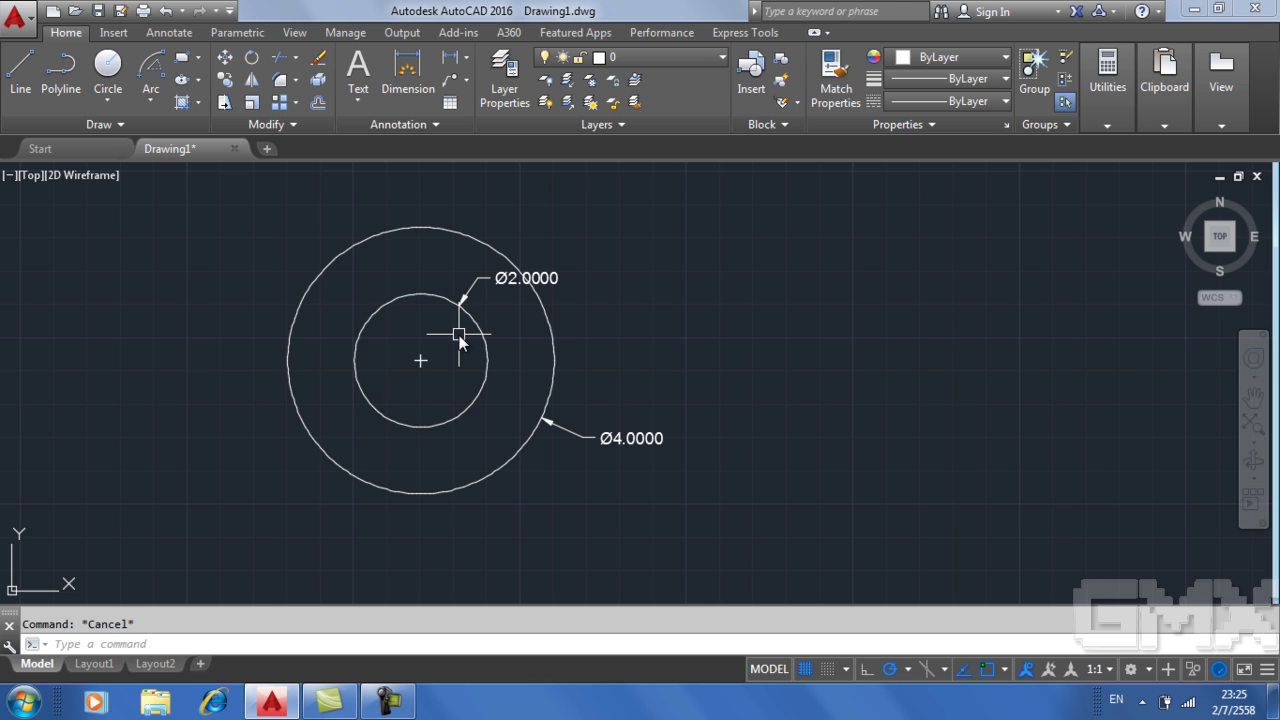
pyautogui.moveTo(734, 317); pyautogui.dragTo(486, 352, button='middle')
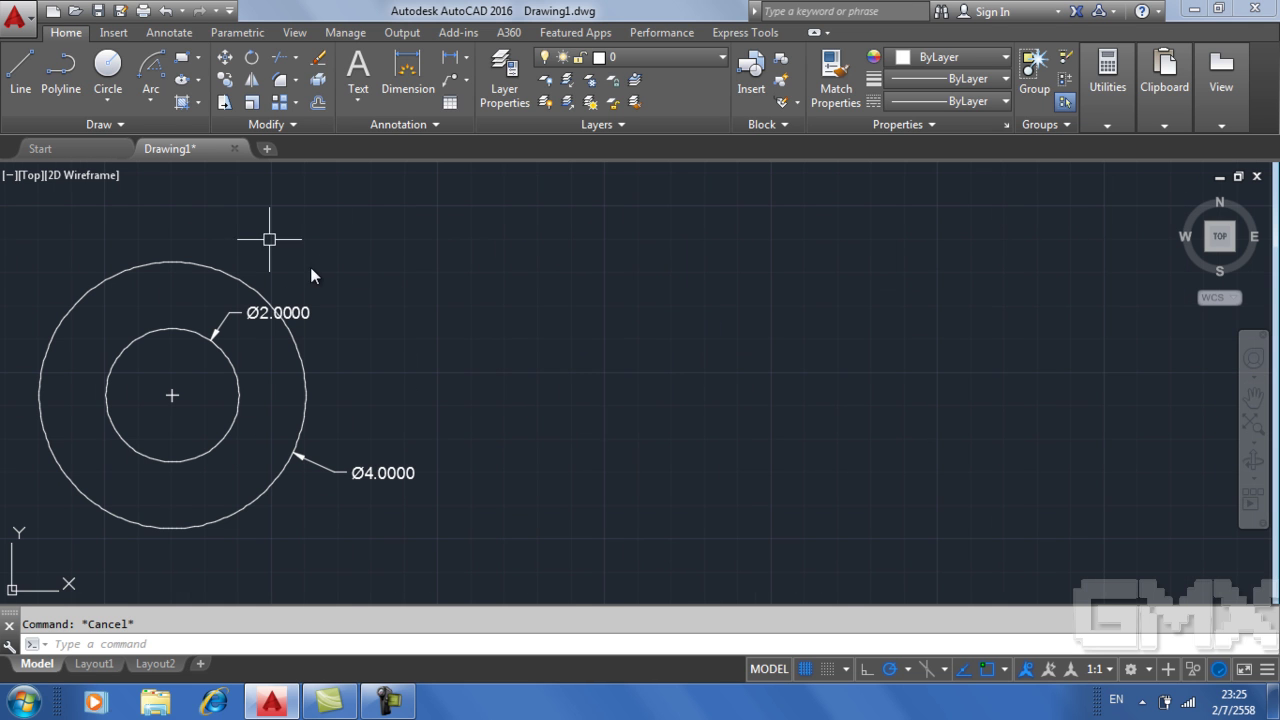
pyautogui.click(111, 99)
pyautogui.moveTo(569, 325); pyautogui.dragTo(567, 275, button='middle')
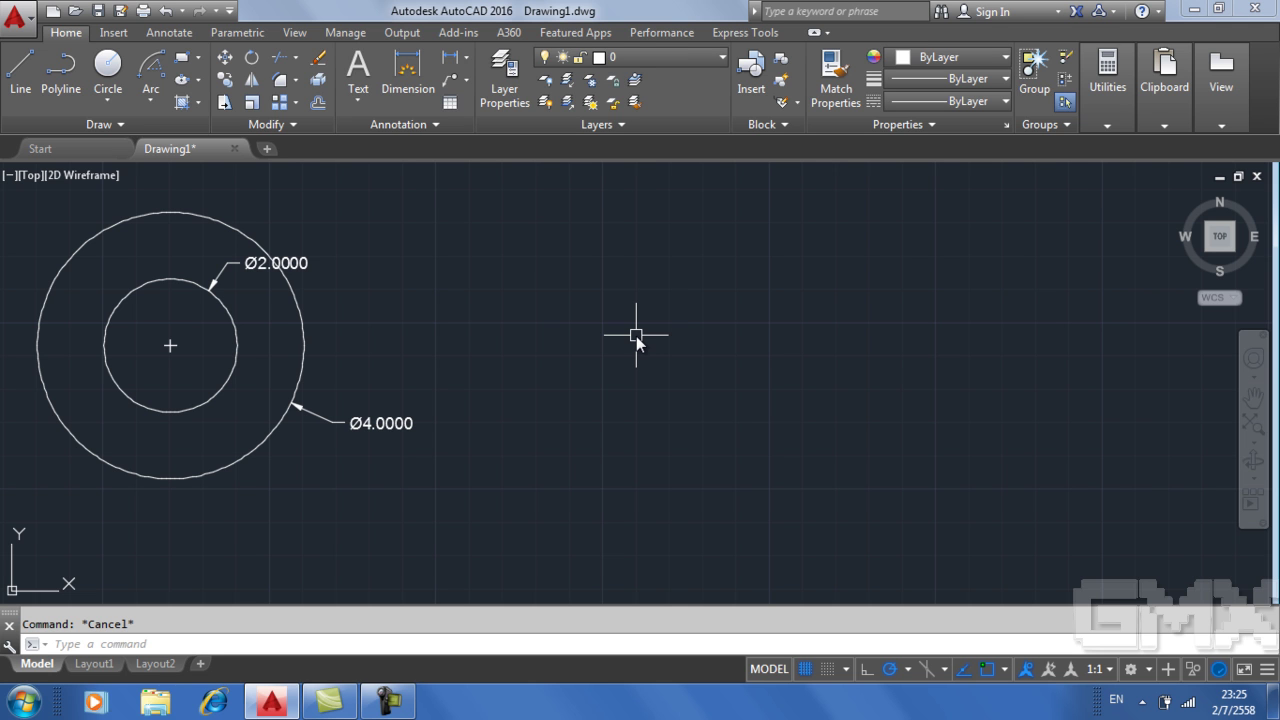
# Step: Draw a horizontal LINE of length 2 starting to the right of the circles
pyautogui.write('l')
pyautogui.press('Return')
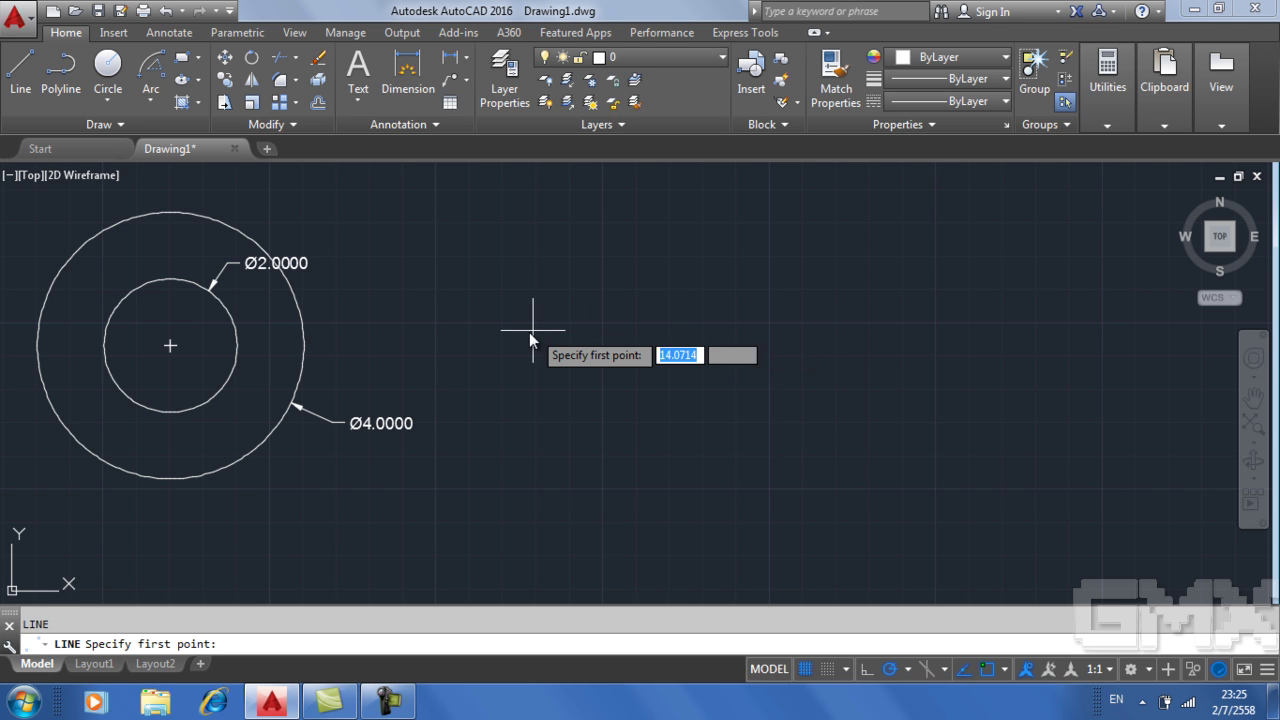
pyautogui.click(528, 331)
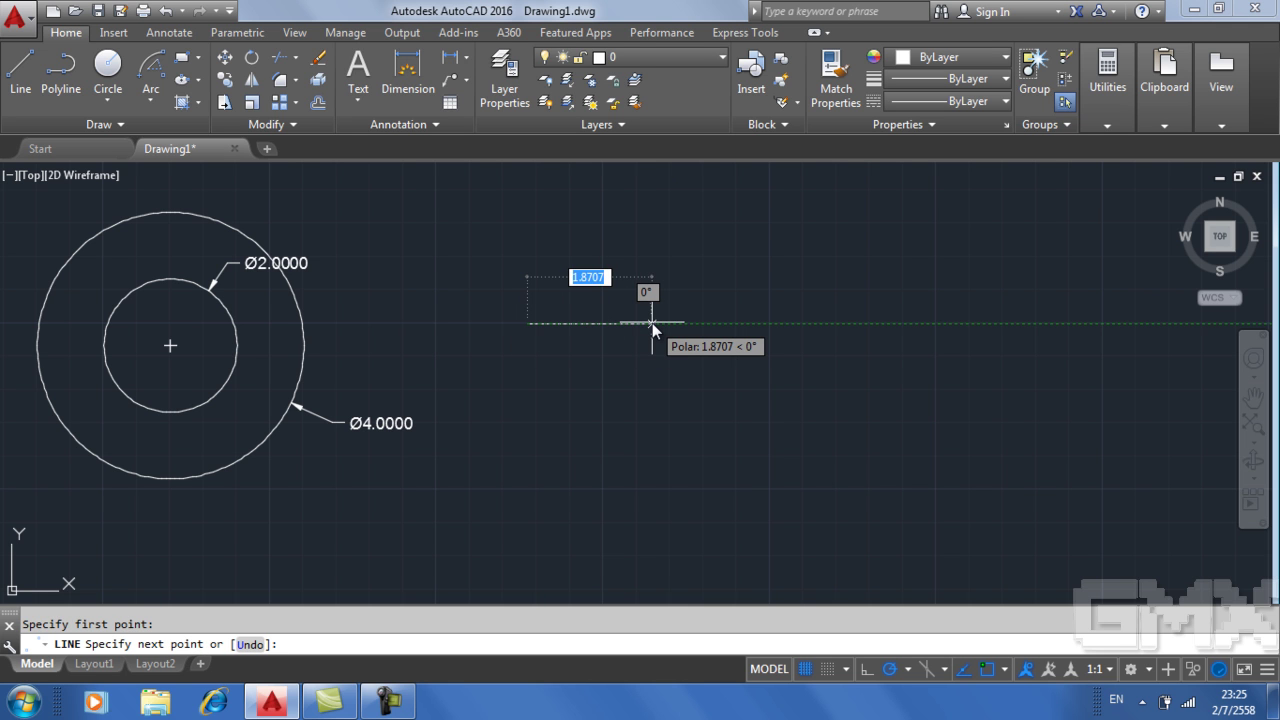
pyautogui.write('2')
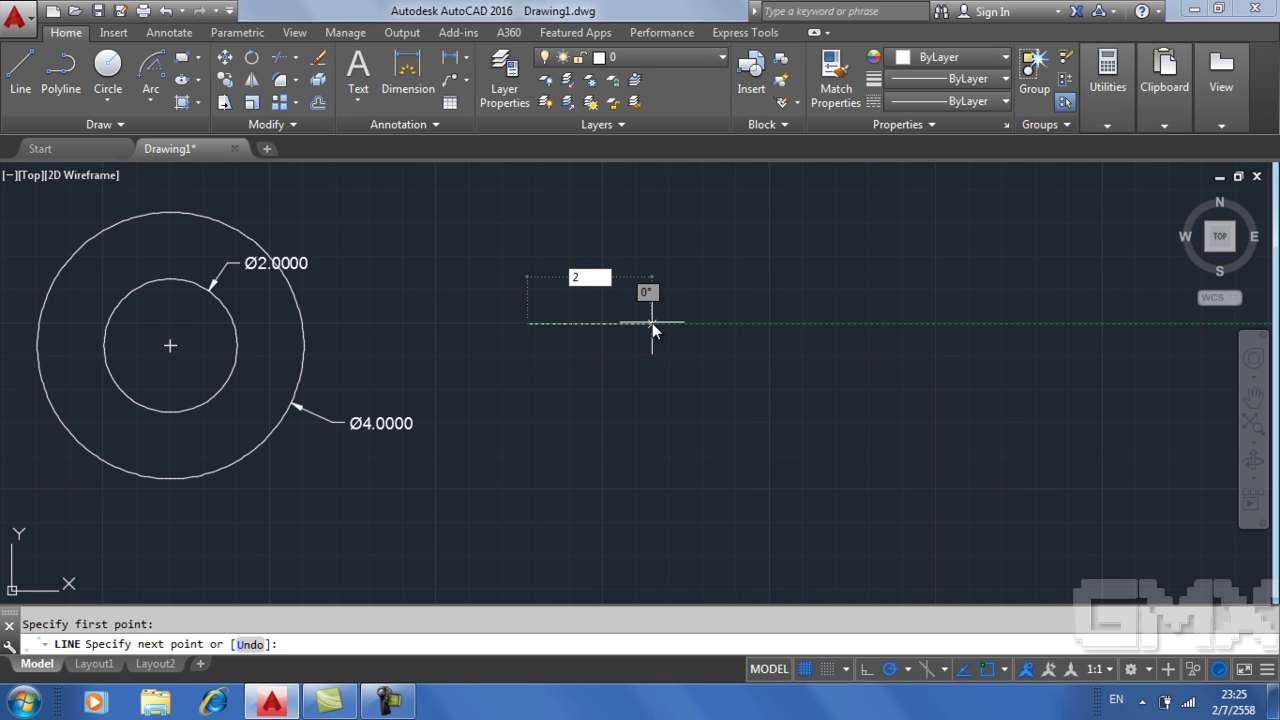
pyautogui.press('Return')
pyautogui.scroll(2, 652, 323)
pyautogui.rightClick(652, 324)
pyautogui.click(728, 336)
pyautogui.scroll(-3, 703, 335)
pyautogui.scroll(3, 703, 335)
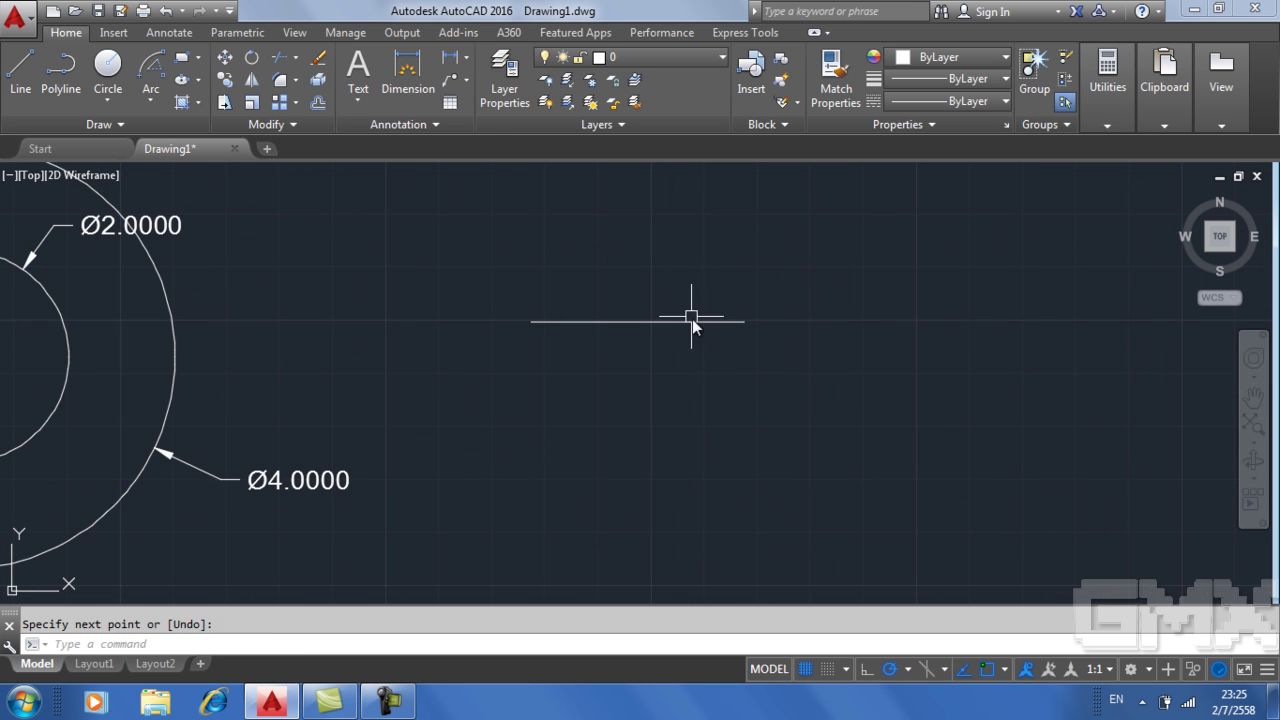
pyautogui.click(420, 88)
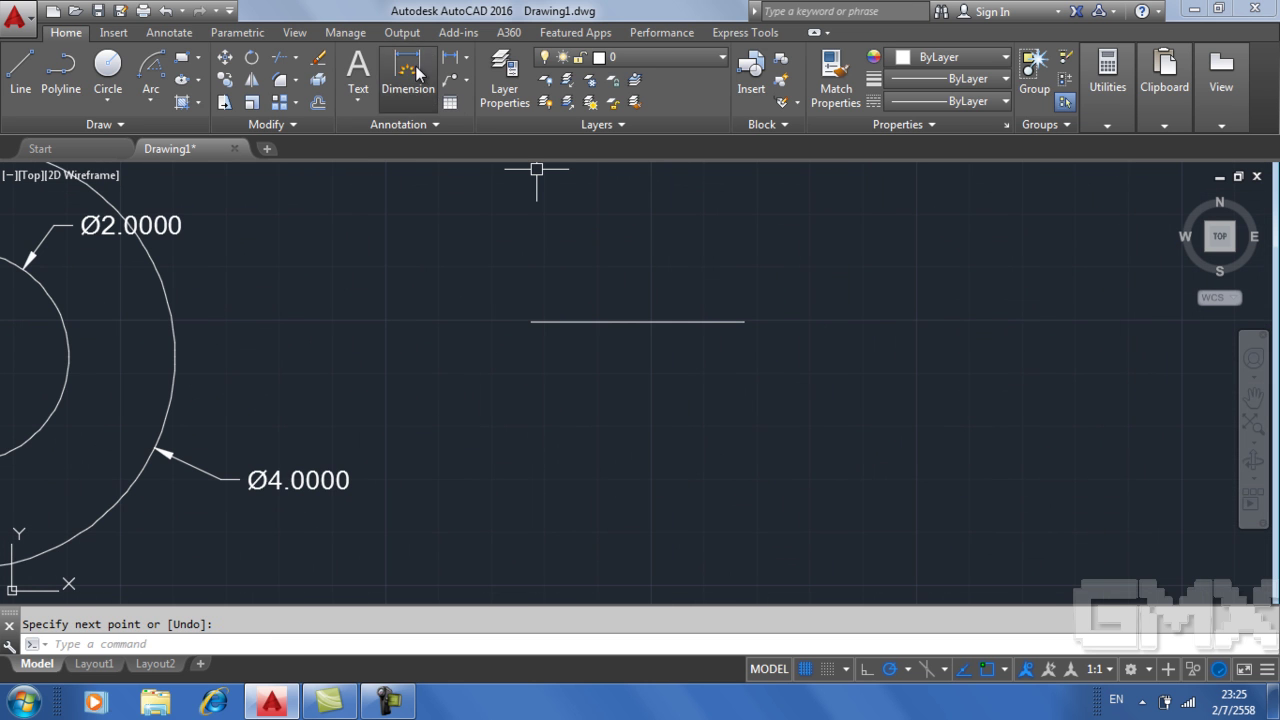
pyautogui.click(531, 322)
pyautogui.click(744, 322)
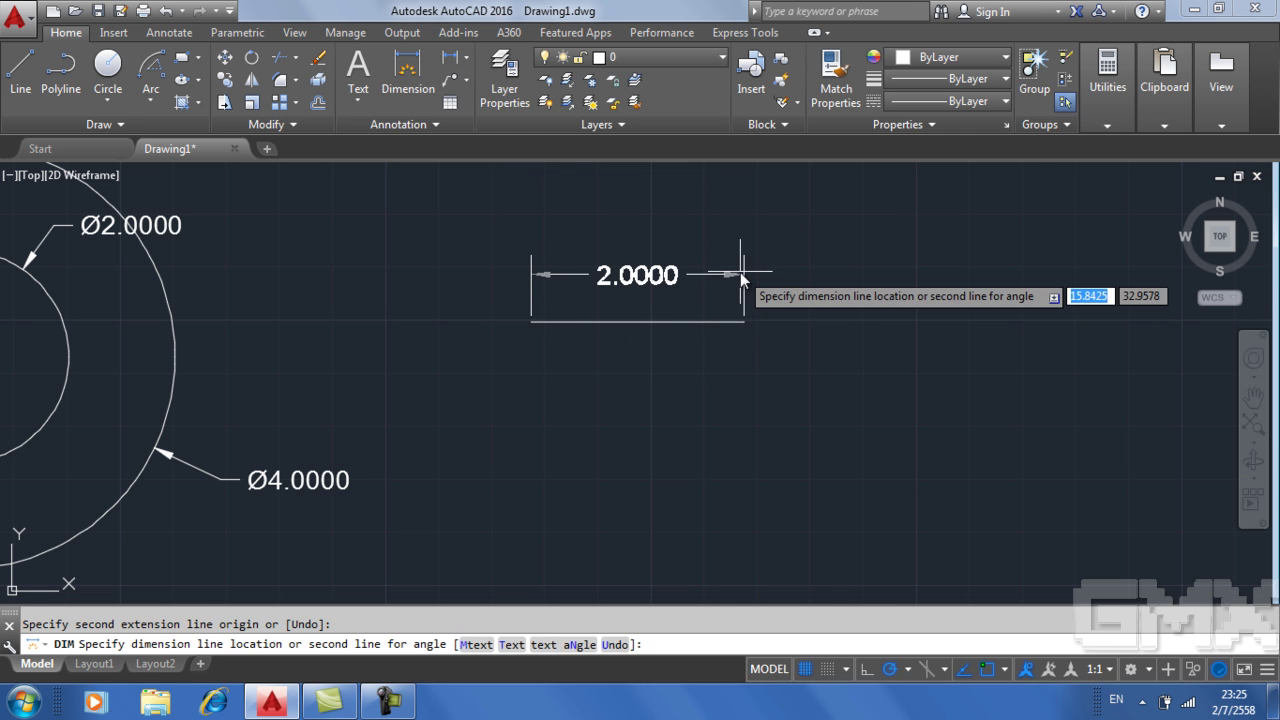
pyautogui.click(740, 272)
pyautogui.press('Escape')
pyautogui.click(639, 276)
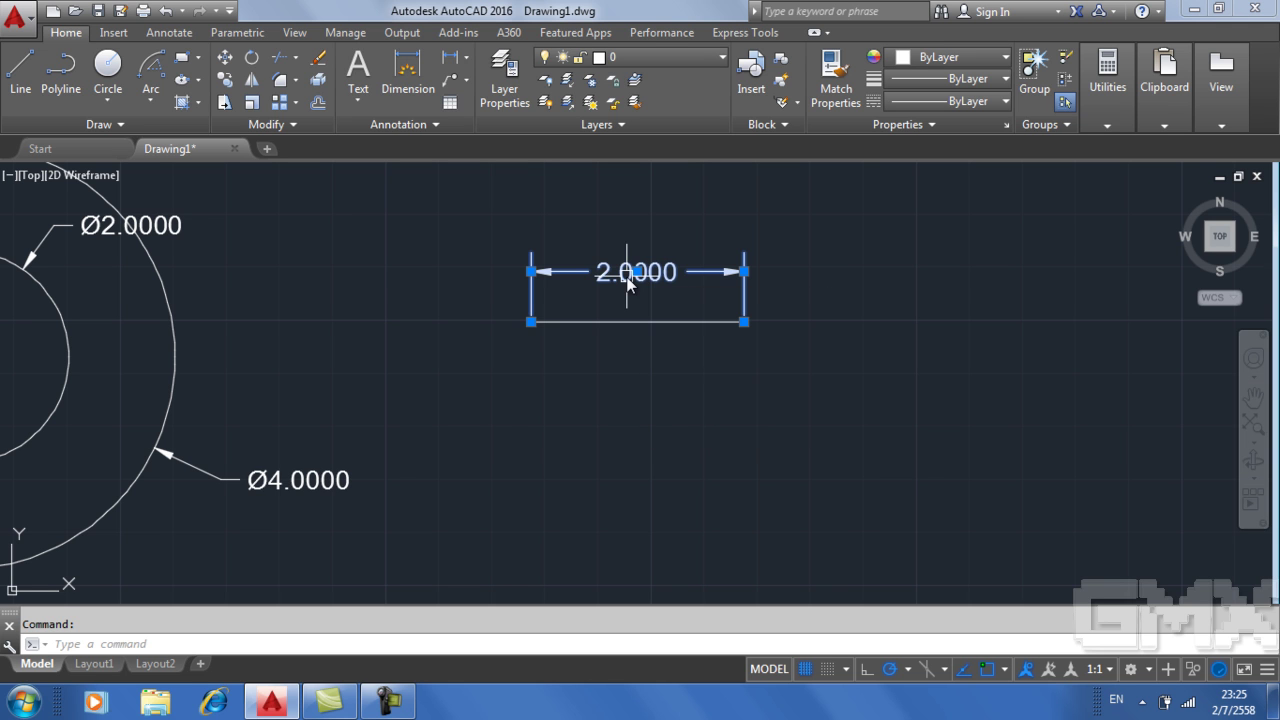
pyautogui.press('Escape')
pyautogui.click(632, 267)
pyautogui.press('Delete')
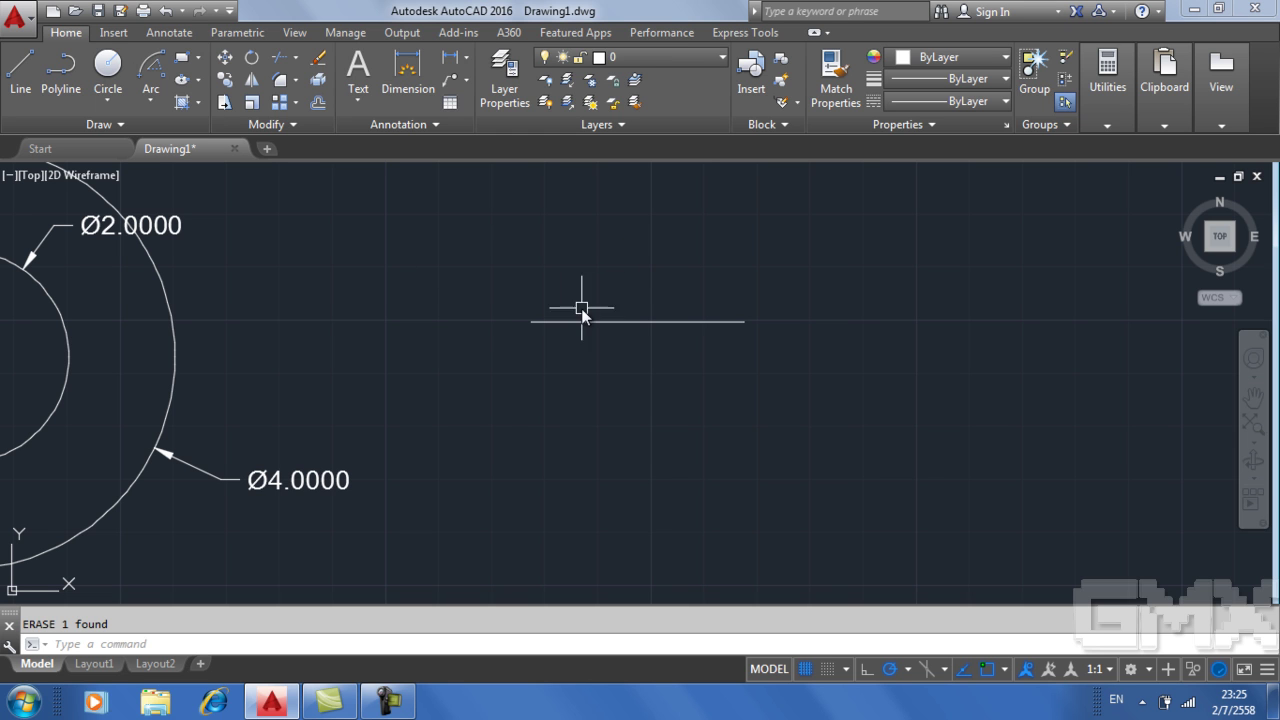
# Step: Draw a 2P trial circle across both ends of the 2-unit line
pyautogui.write('c')
pyautogui.press('Return')
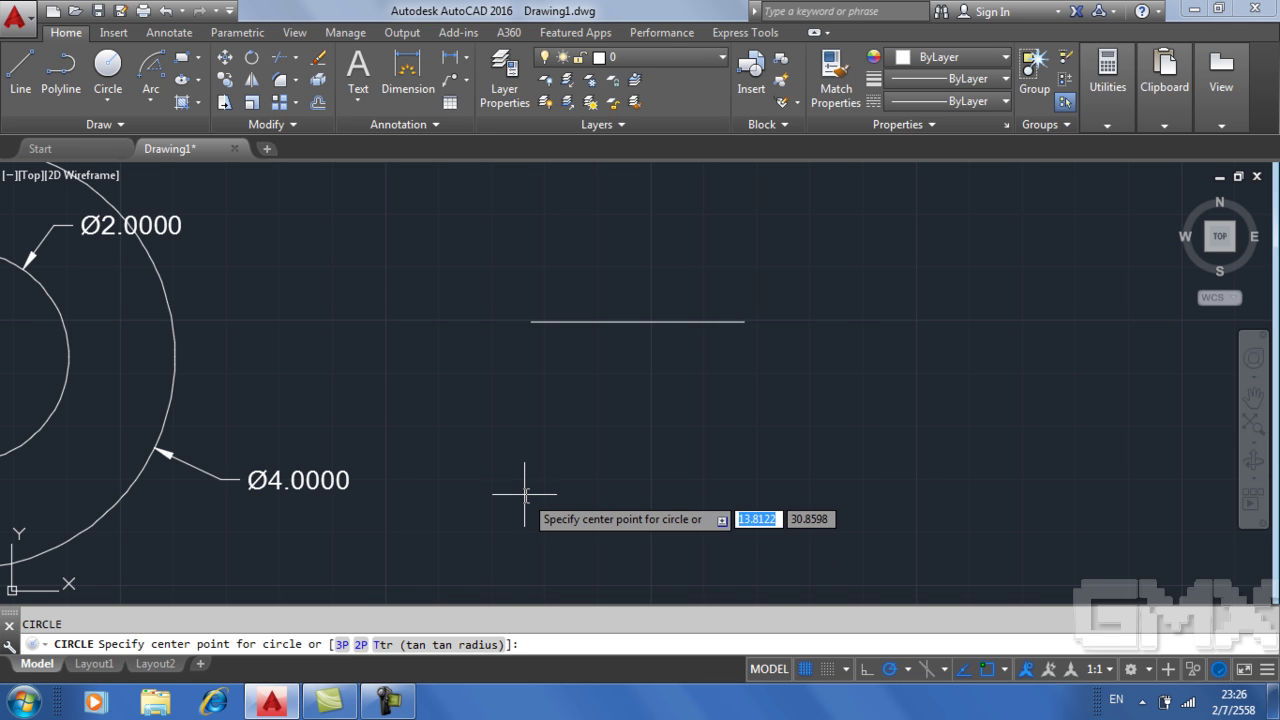
pyautogui.write('2')
pyautogui.write('p')
pyautogui.press('Return')
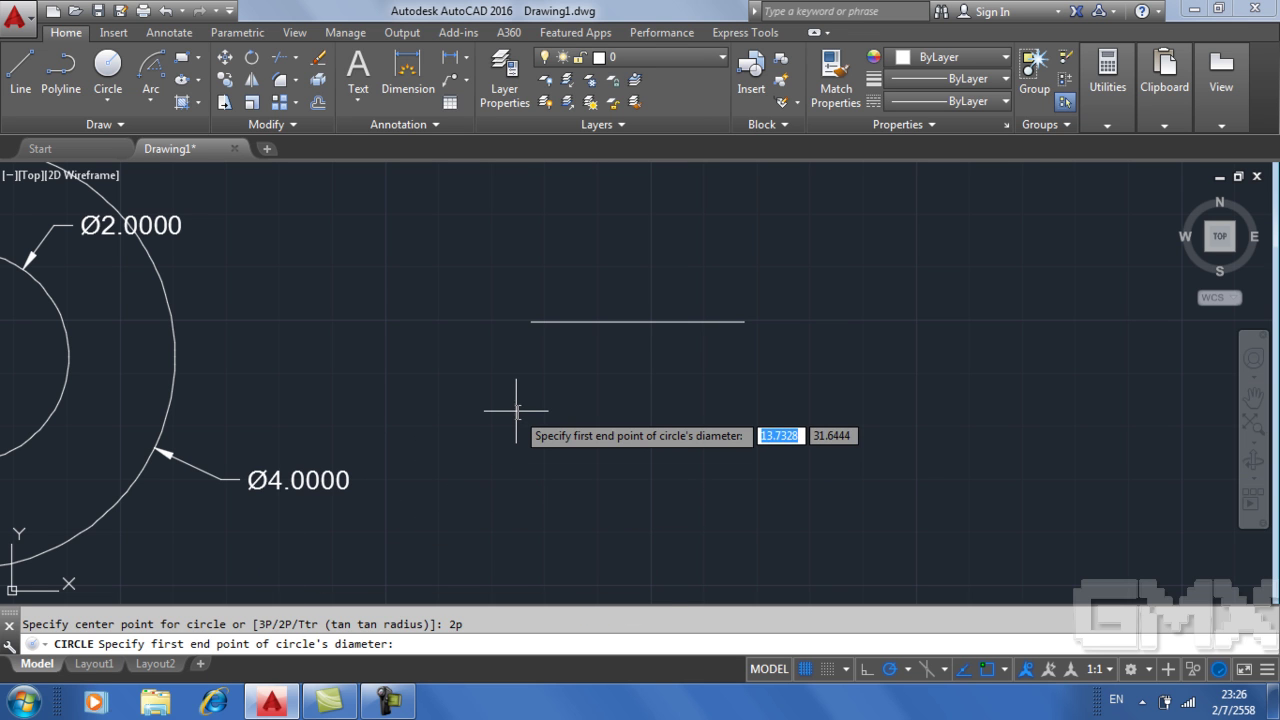
pyautogui.click(531, 322)
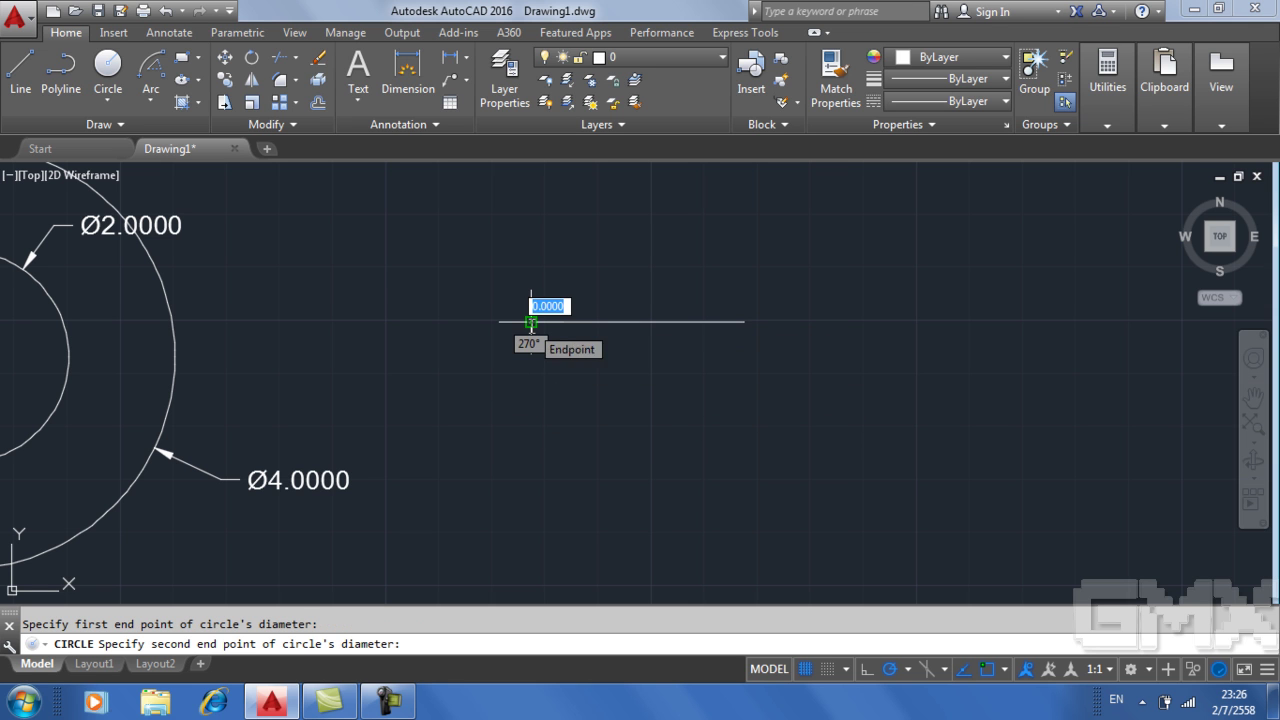
pyautogui.click(750, 322)
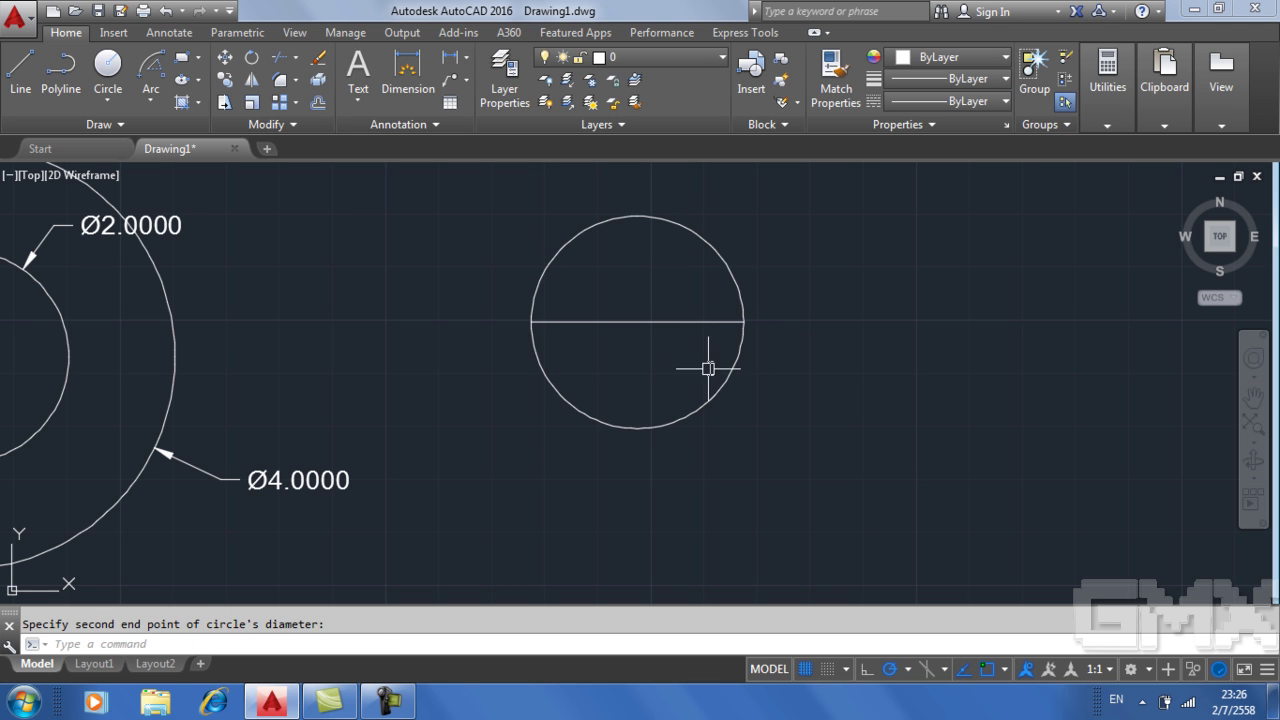
# Step: Delete the 2-unit line and erase the trial circle
pyautogui.click(718, 323)
pyautogui.press('Delete')
pyautogui.click(740, 328)
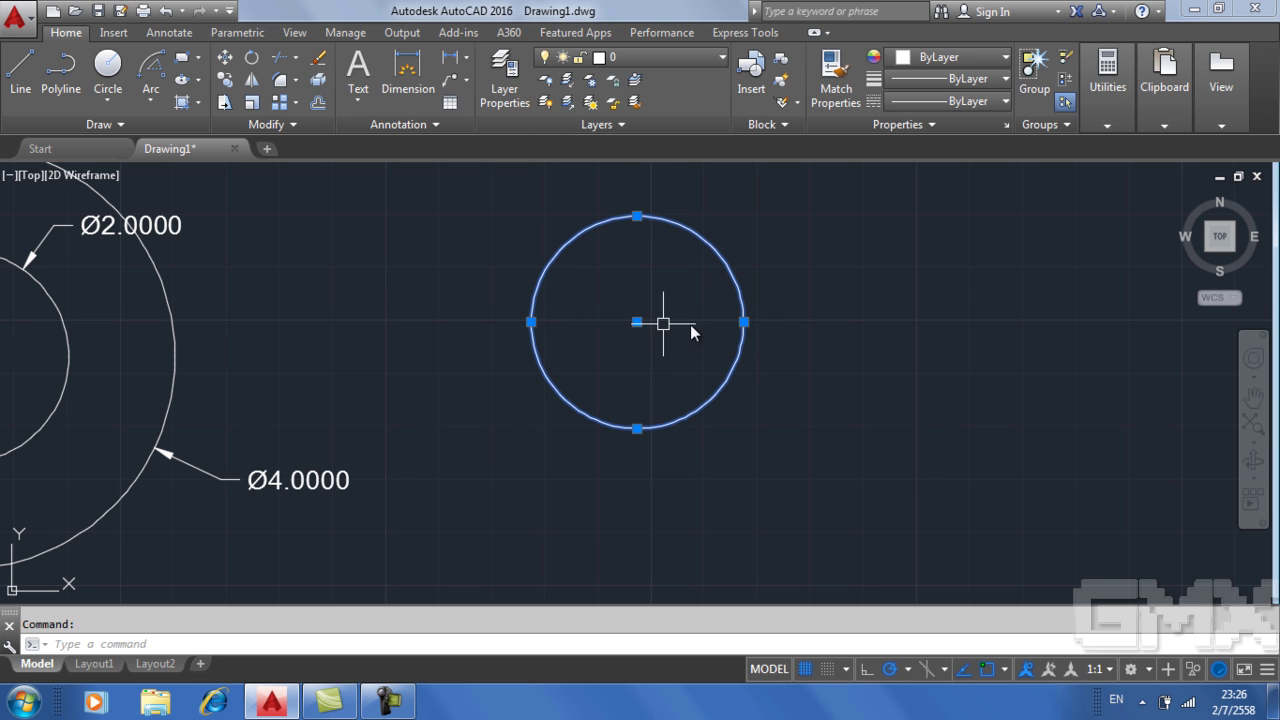
pyautogui.press('Escape')
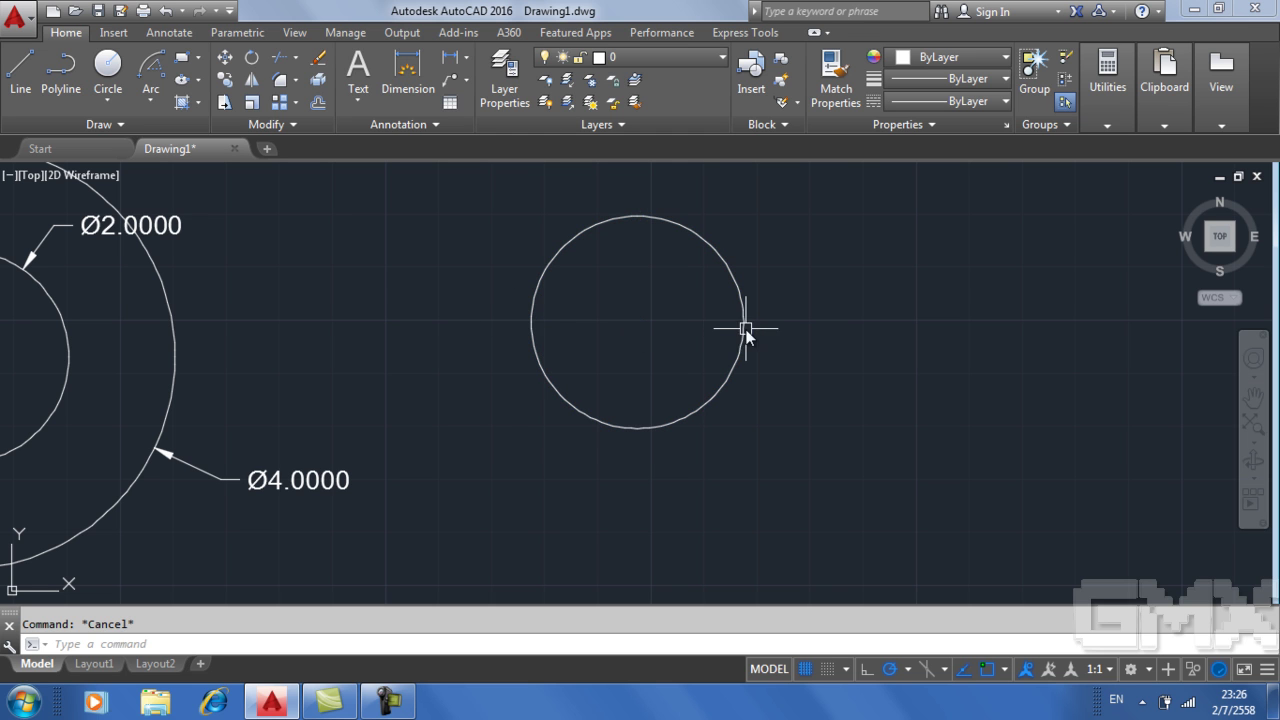
pyautogui.click(743, 316)
pyautogui.write('e')
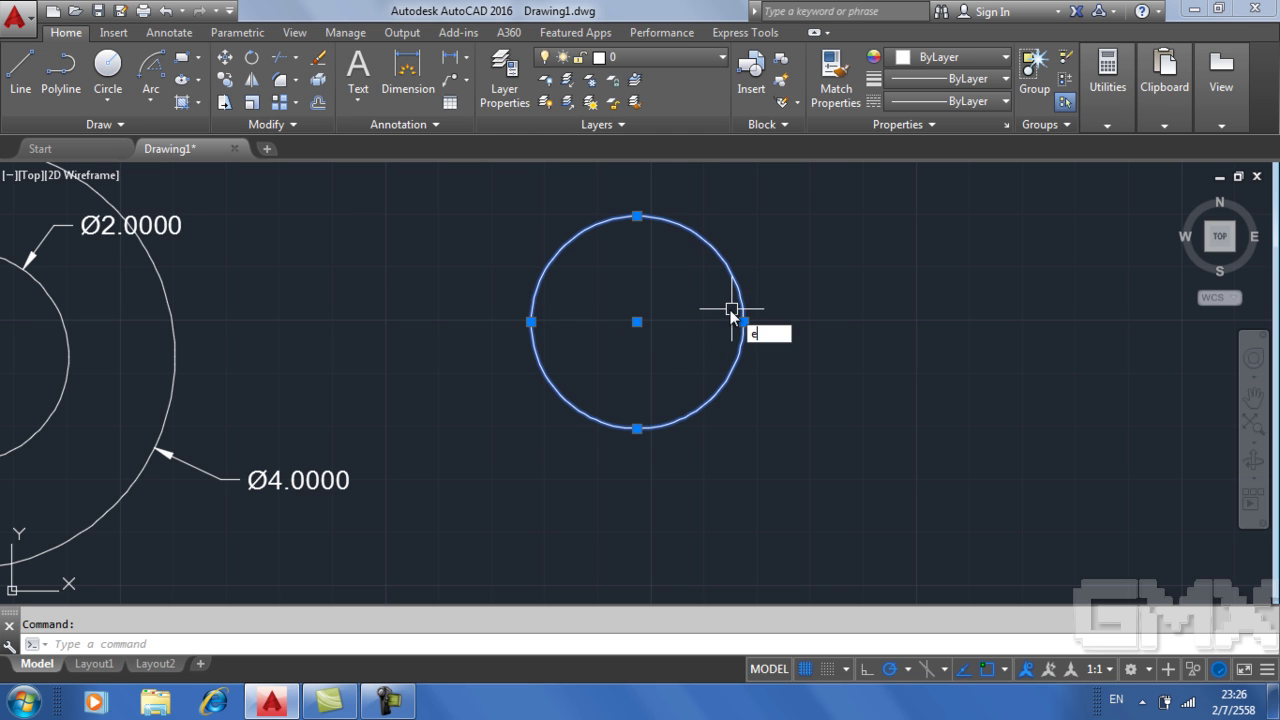
pyautogui.press('Return')
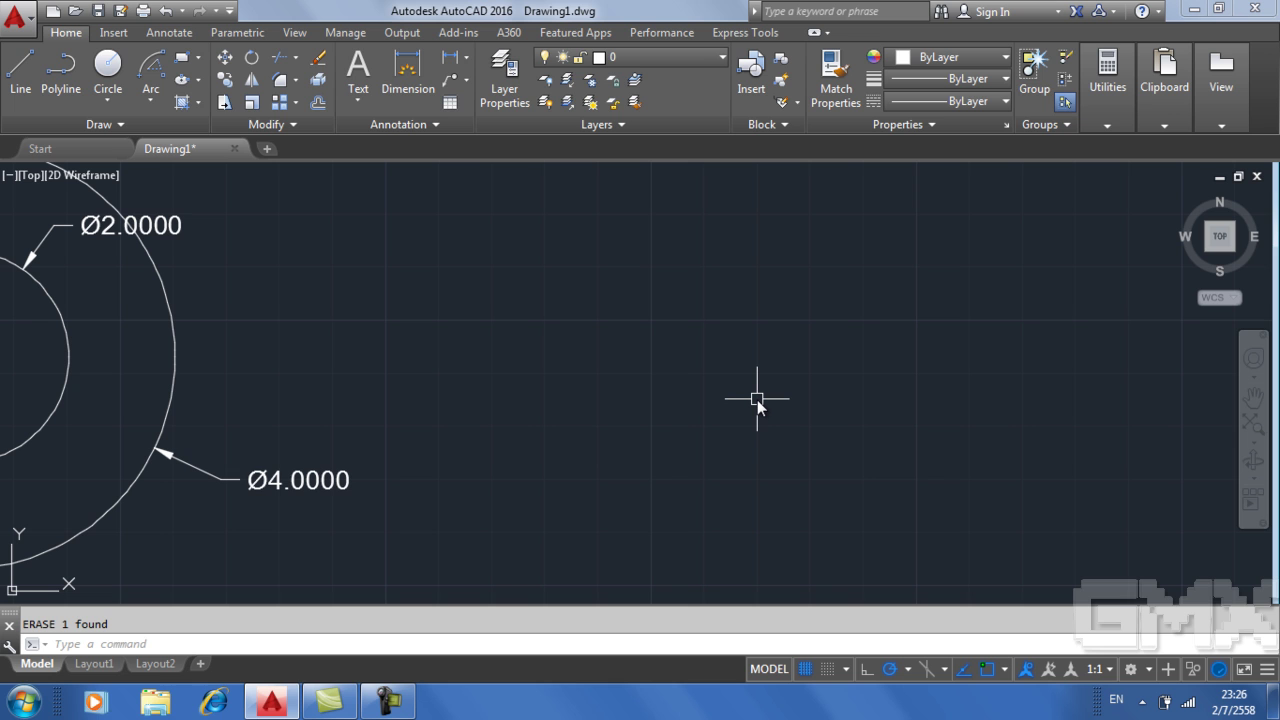
# Step: Draw a 4-unit horizontal polyline to the right of the circles
pyautogui.write('c')
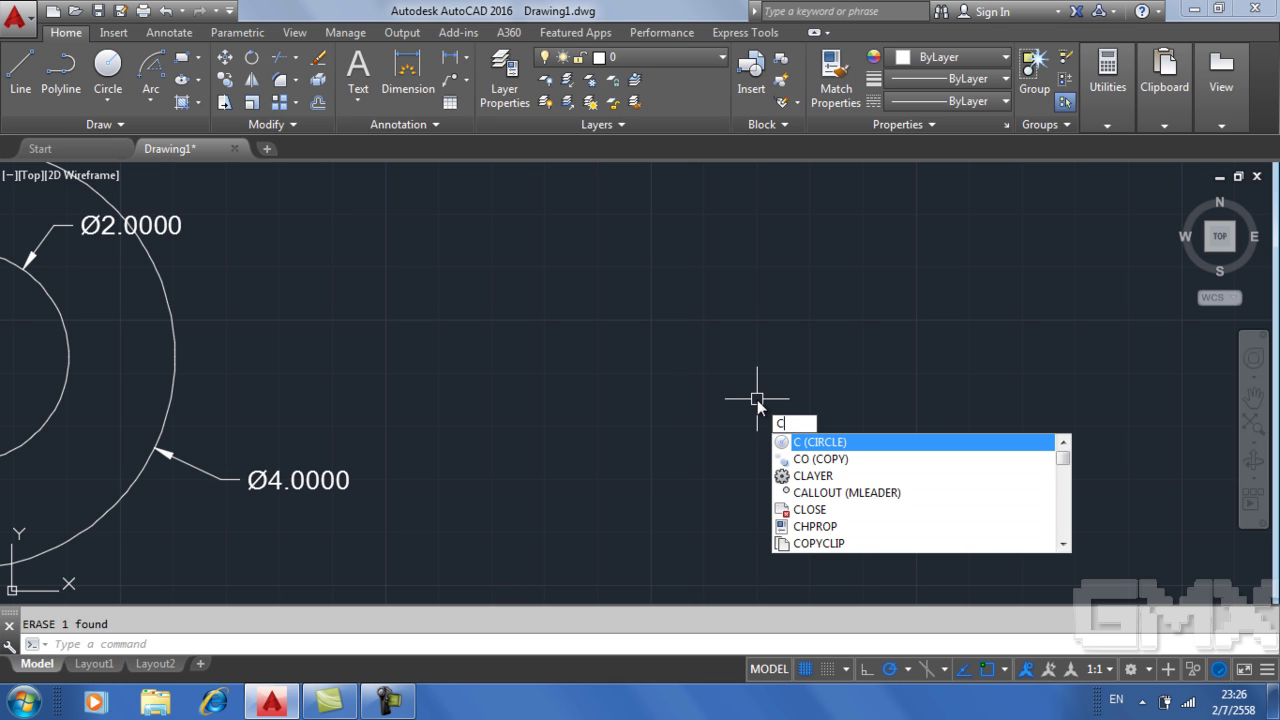
pyautogui.press('Escape')
pyautogui.write('pl')
pyautogui.press('Return')
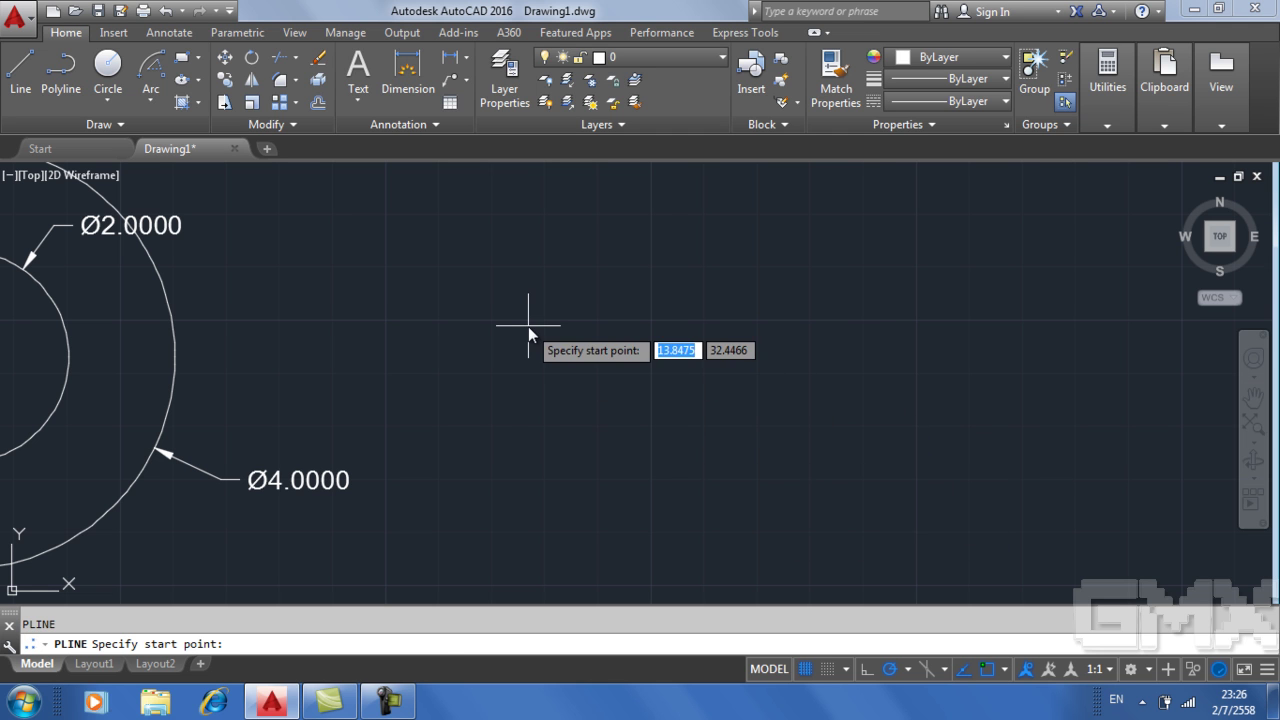
pyautogui.click(528, 325)
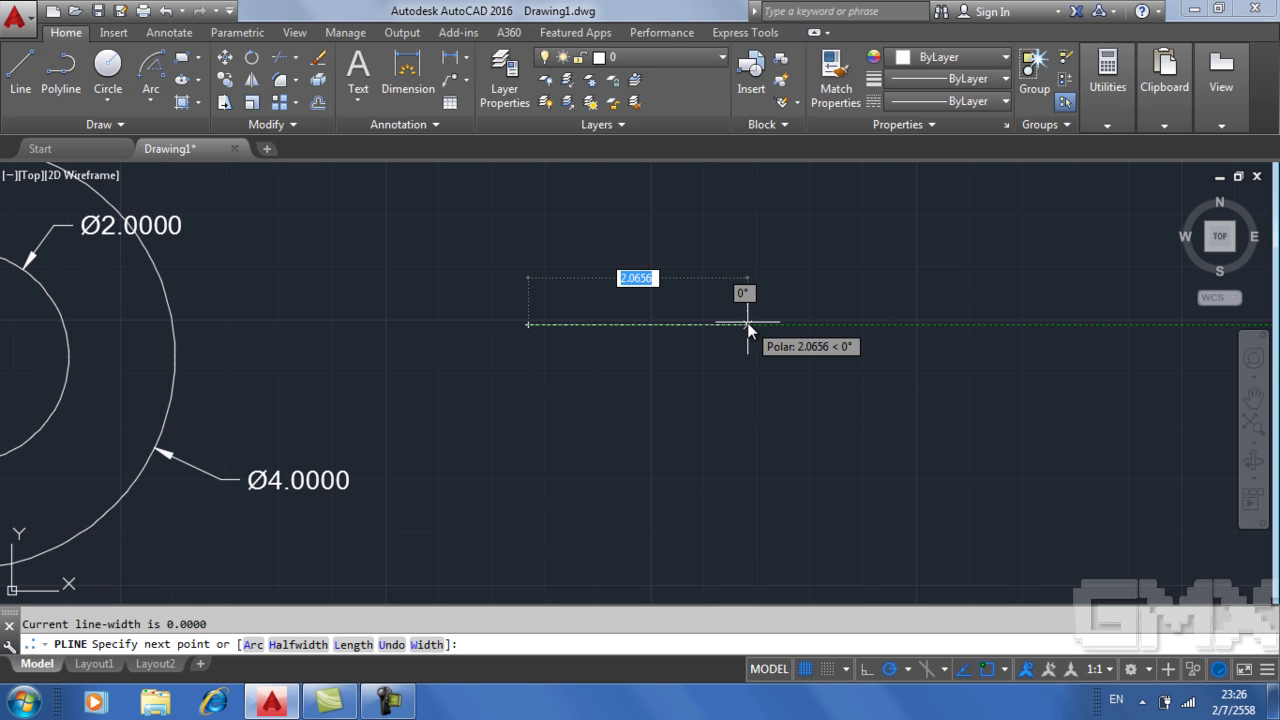
pyautogui.write('4')
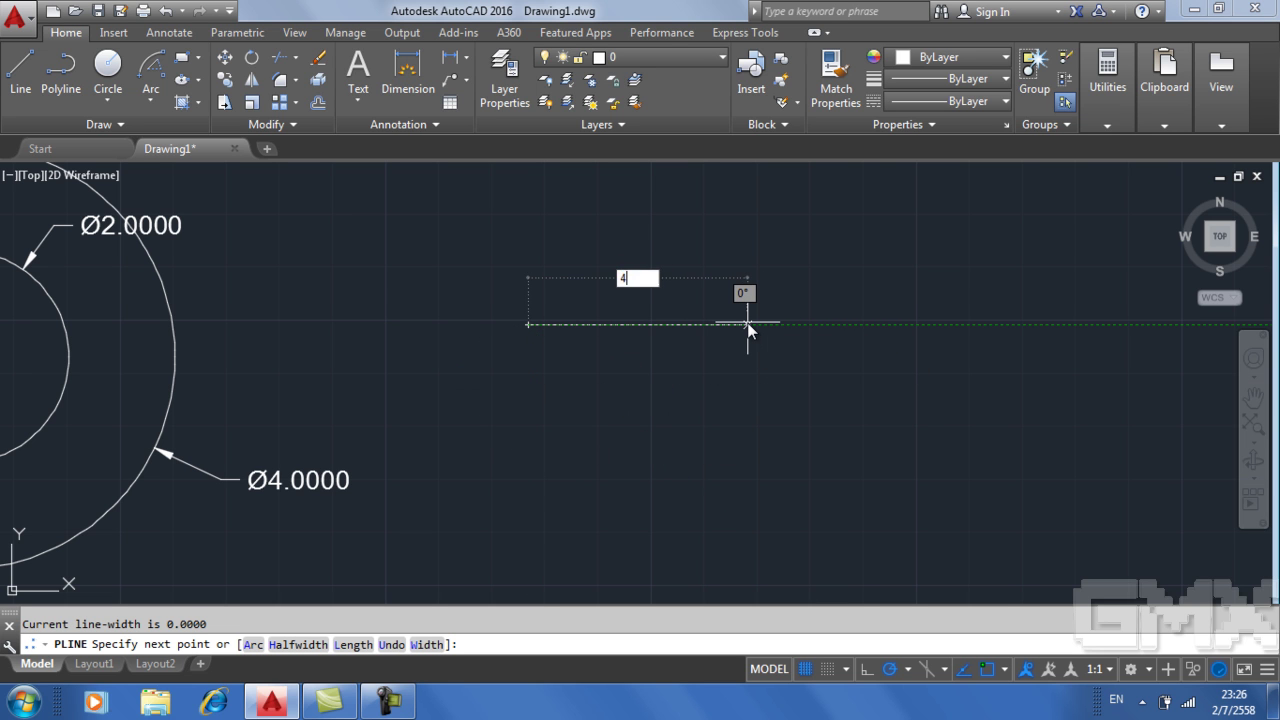
pyautogui.press('Return')
pyautogui.rightClick(754, 327)
pyautogui.click(790, 335)
# Step: Add a vertical polyline dropping from the horizontal line's midpoint to form a T
pyautogui.rightClick(694, 380)
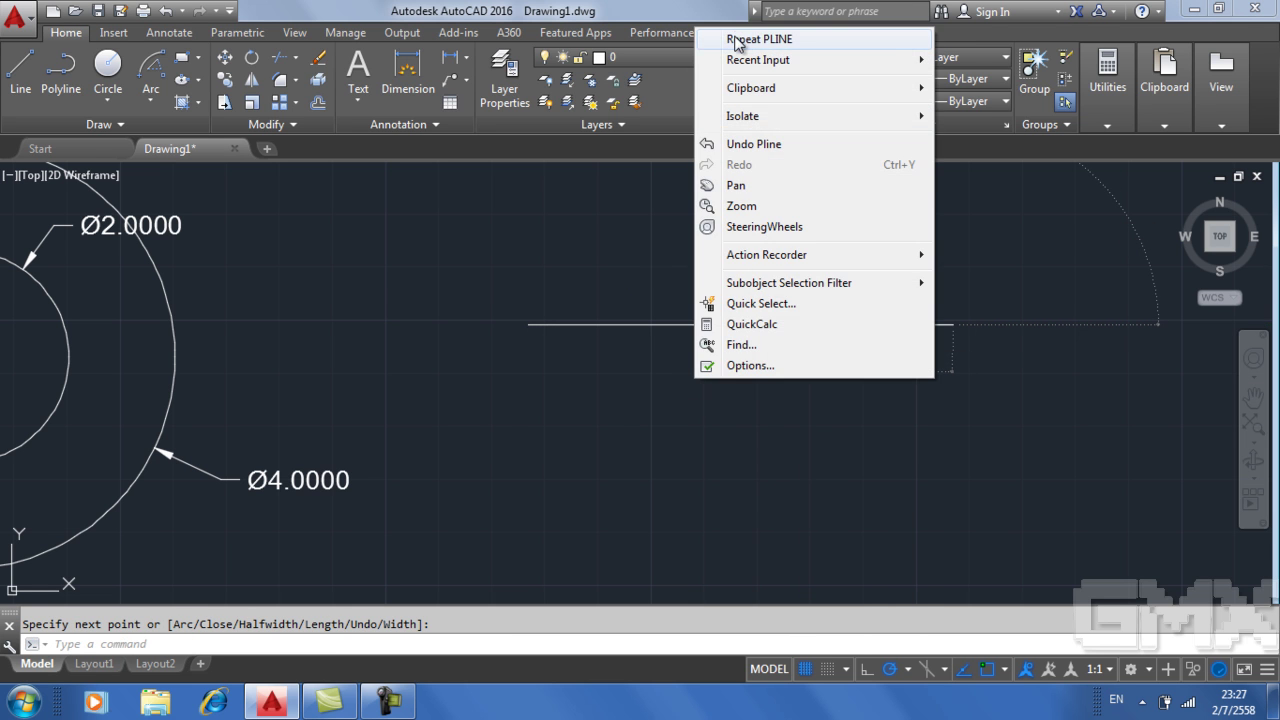
pyautogui.click(740, 40)
pyautogui.click(737, 332)
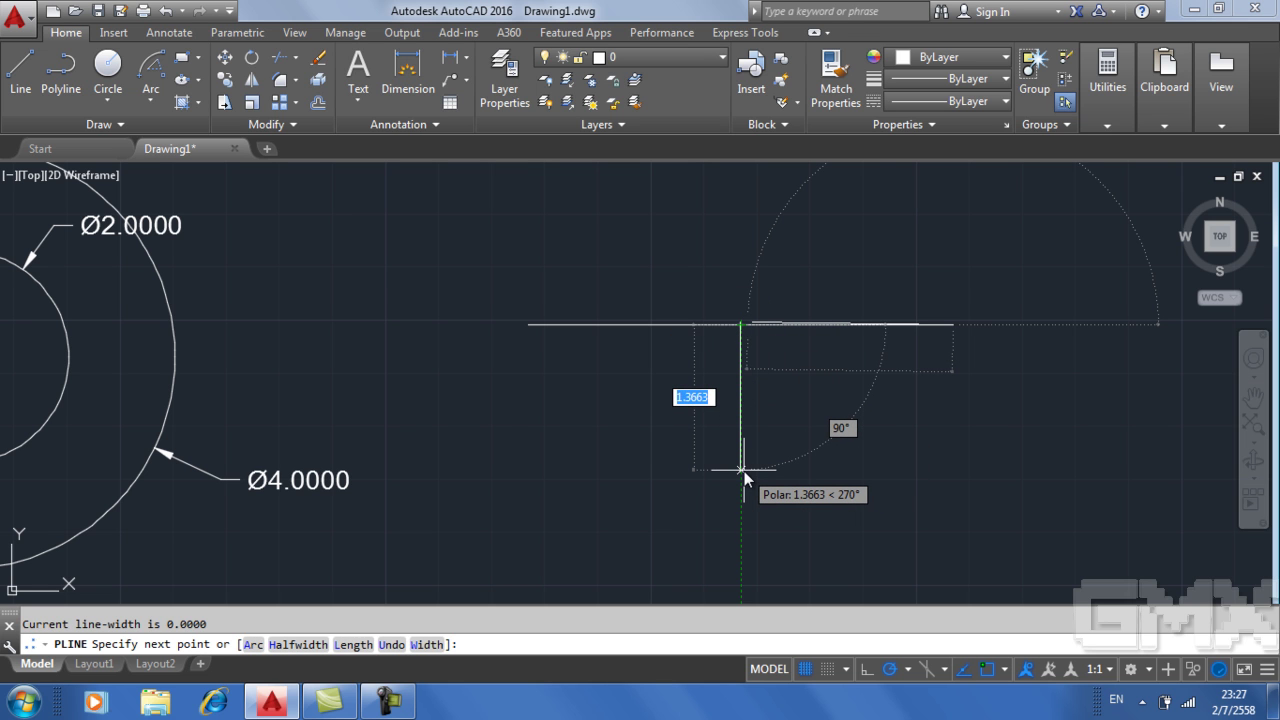
pyautogui.write('3')
pyautogui.press('Return')
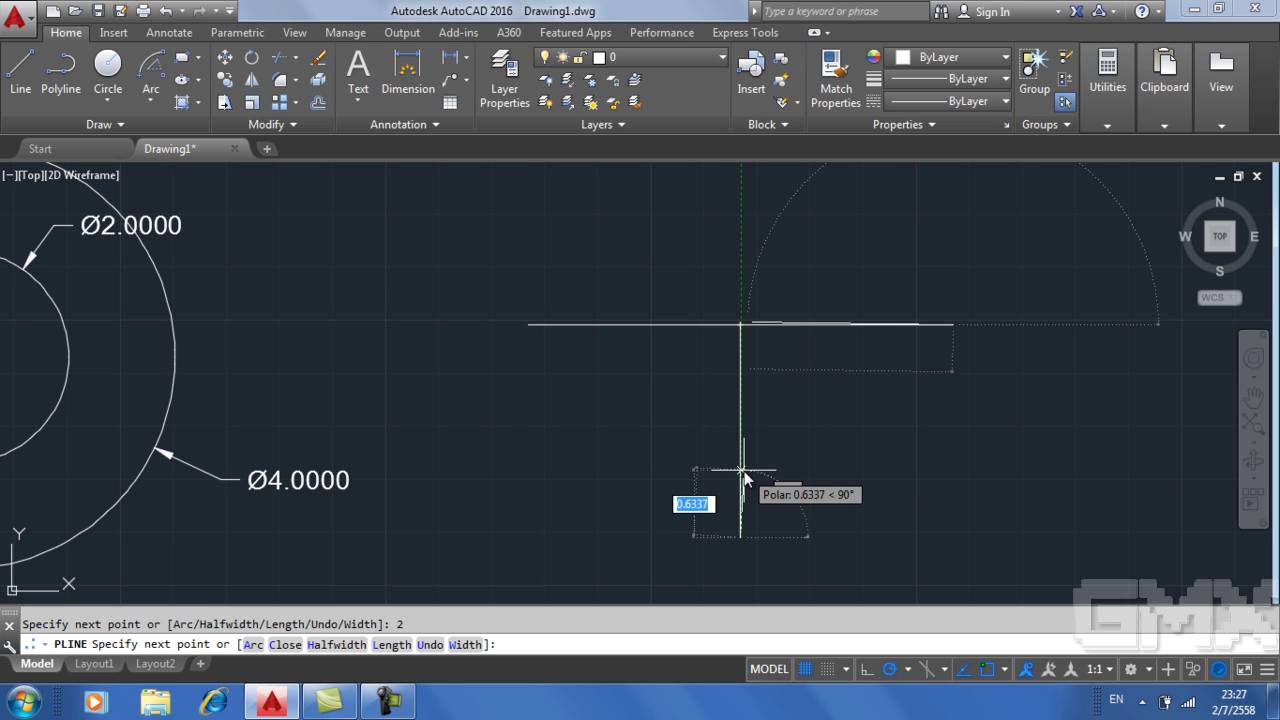
pyautogui.scroll(-3, 688, 430)
pyautogui.scroll(2, 683, 432)
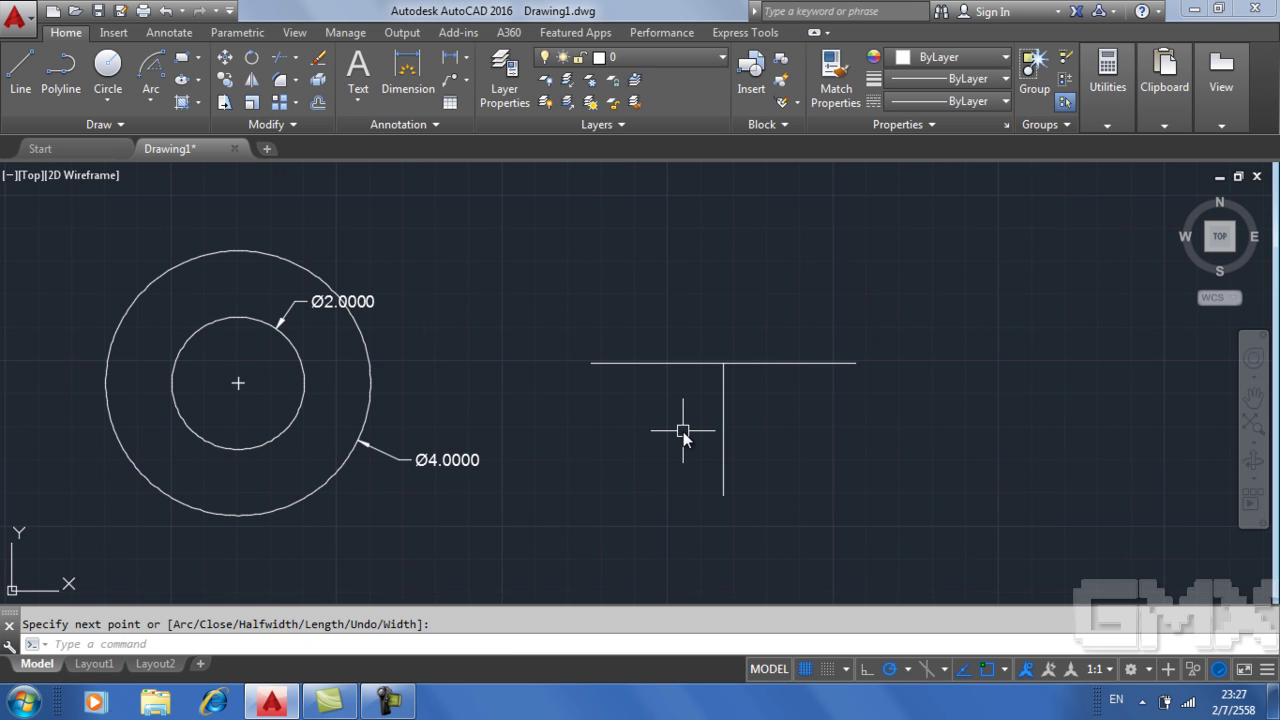
# Step: Draw a 3P circle through the T's left end, stem bottom and right end
pyautogui.write('c')
pyautogui.press('Return')
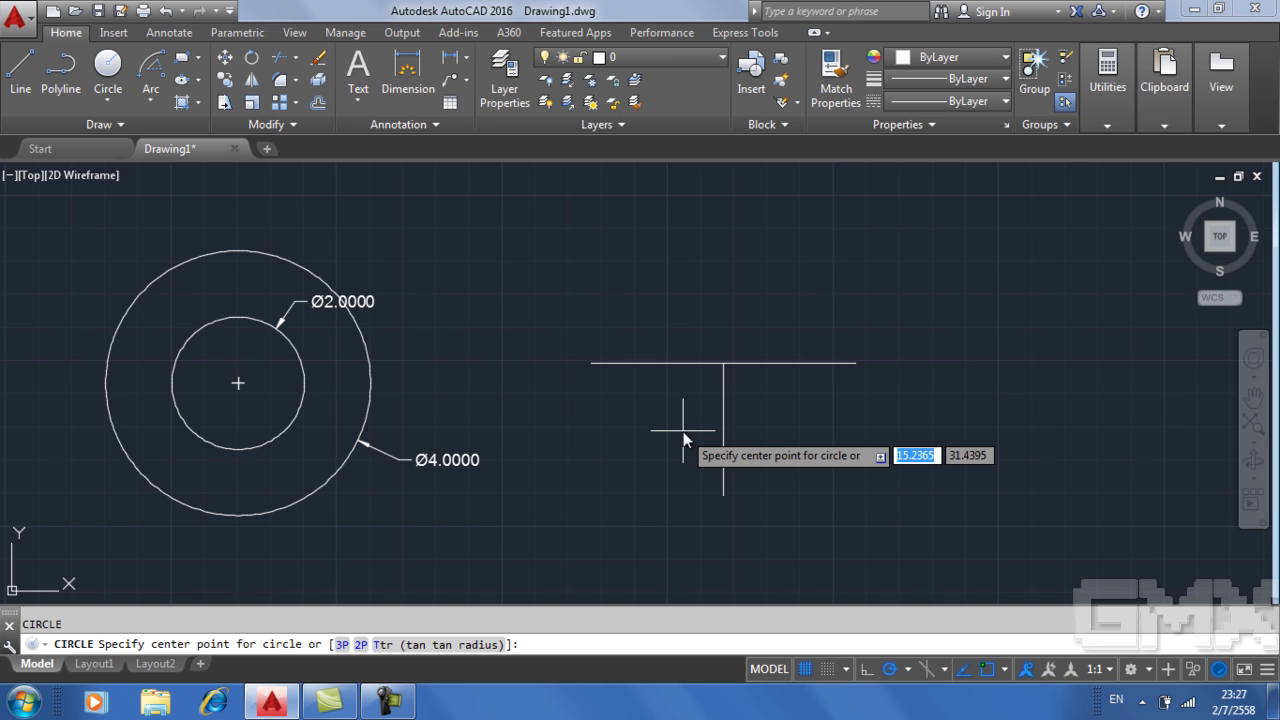
pyautogui.write('3p')
pyautogui.press('Return')
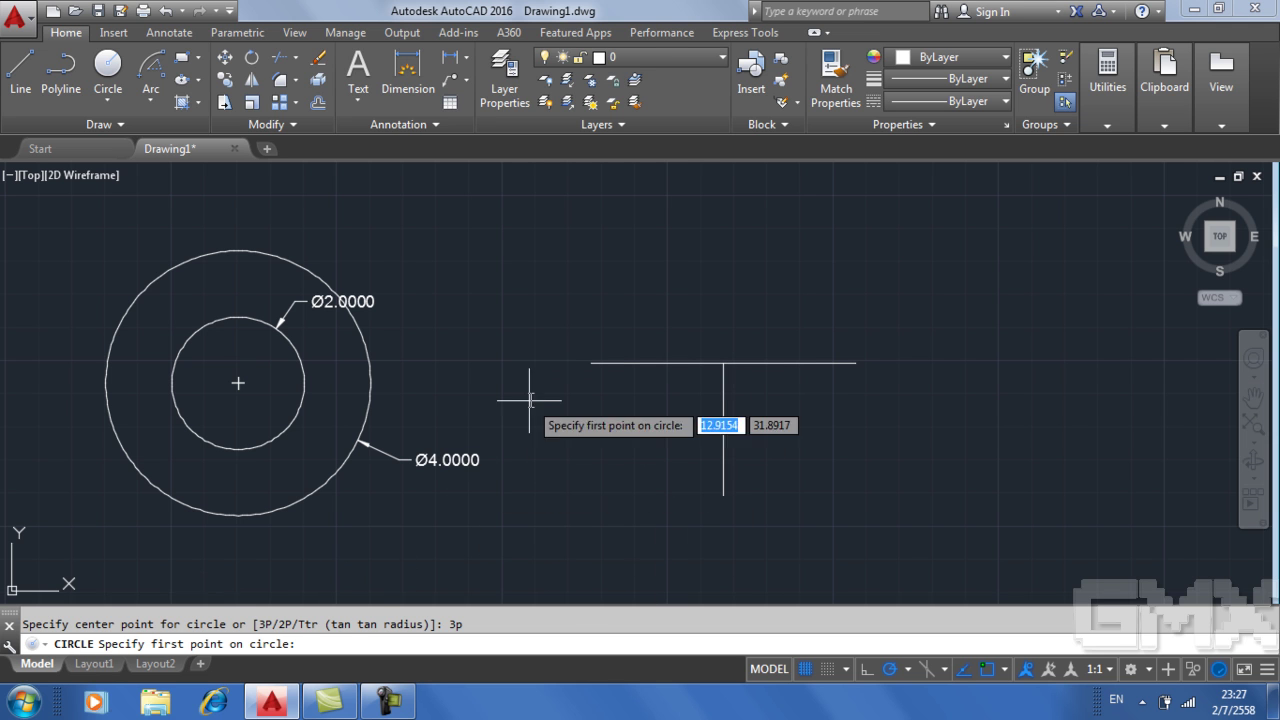
pyautogui.click(591, 363)
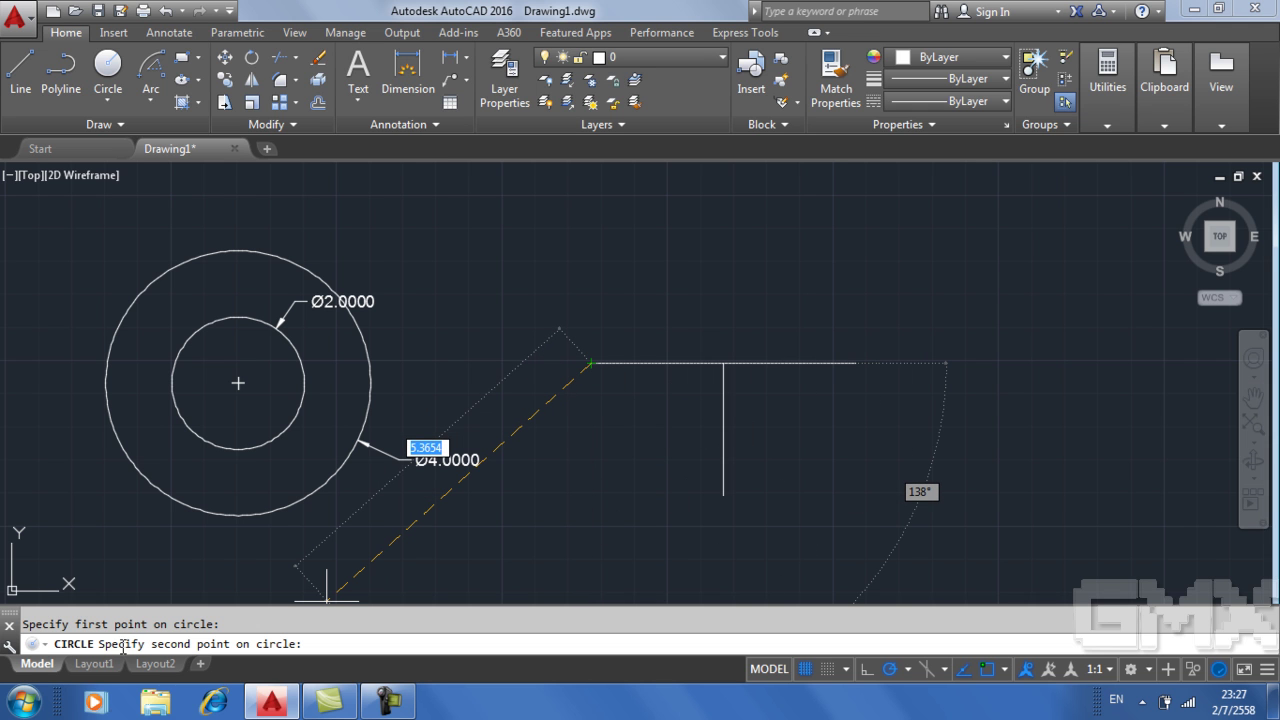
pyautogui.click(723, 496)
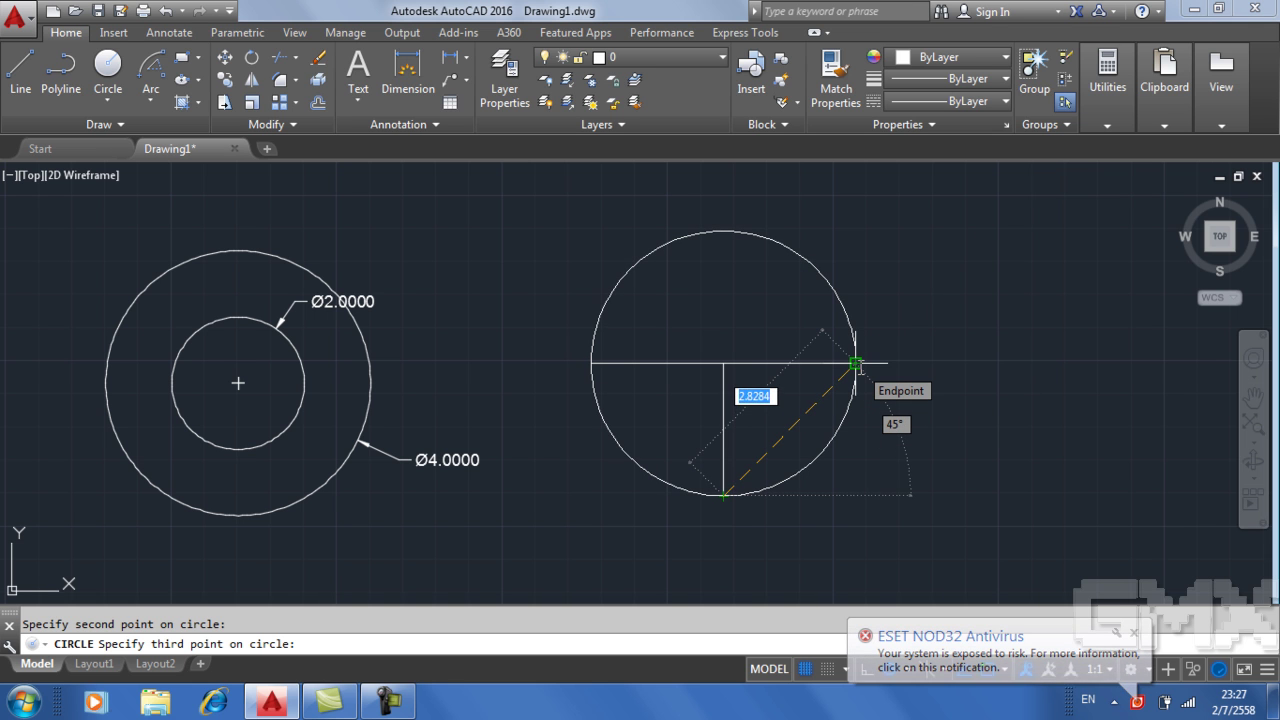
pyautogui.click(855, 364)
pyautogui.scroll(2, 748, 400)
# Step: Select the two T construction lines, then clear the selection
pyautogui.click(743, 322)
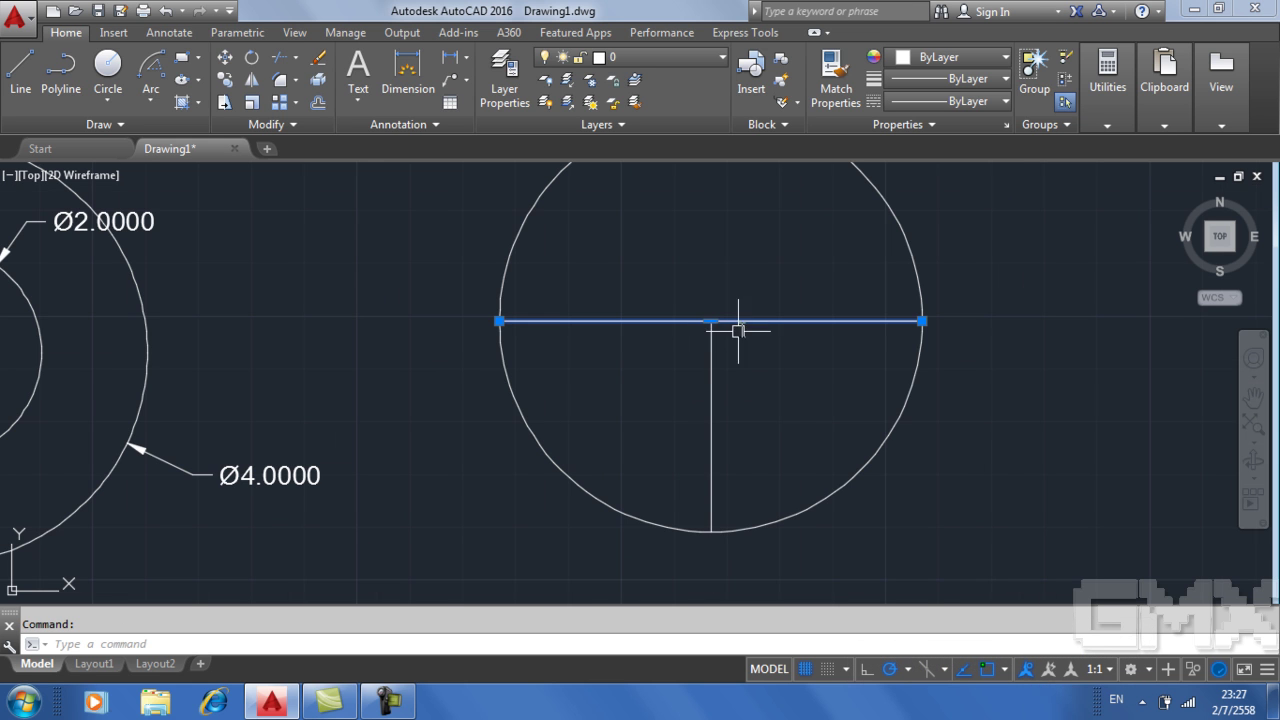
pyautogui.click(711, 343)
pyautogui.scroll(-4, 794, 410)
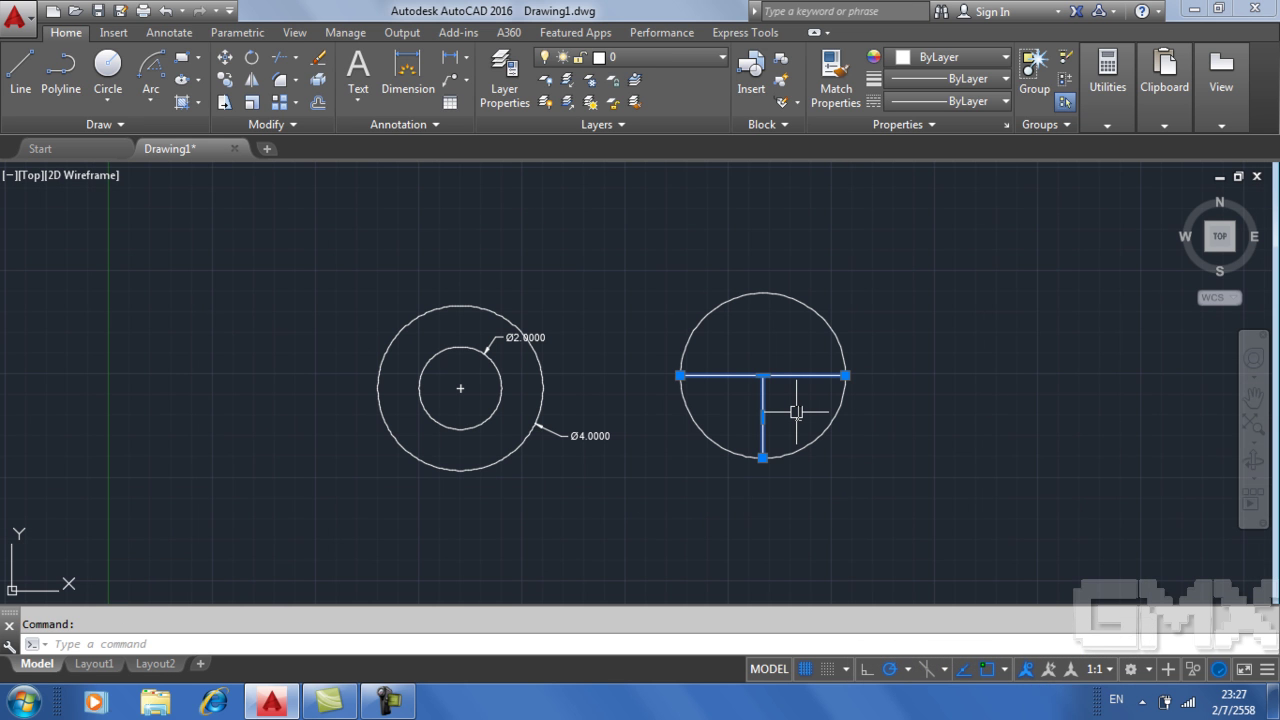
pyautogui.press('Escape')
pyautogui.click(797, 375)
pyautogui.click(765, 425)
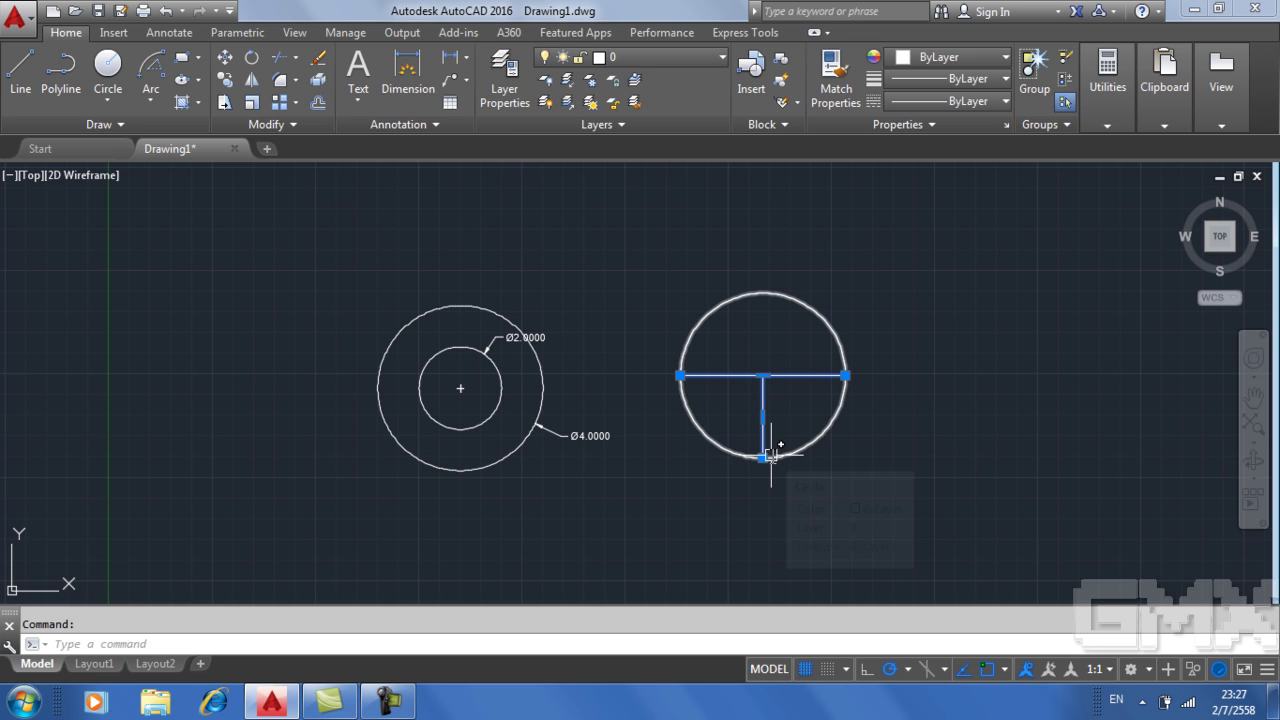
pyautogui.click(891, 447)
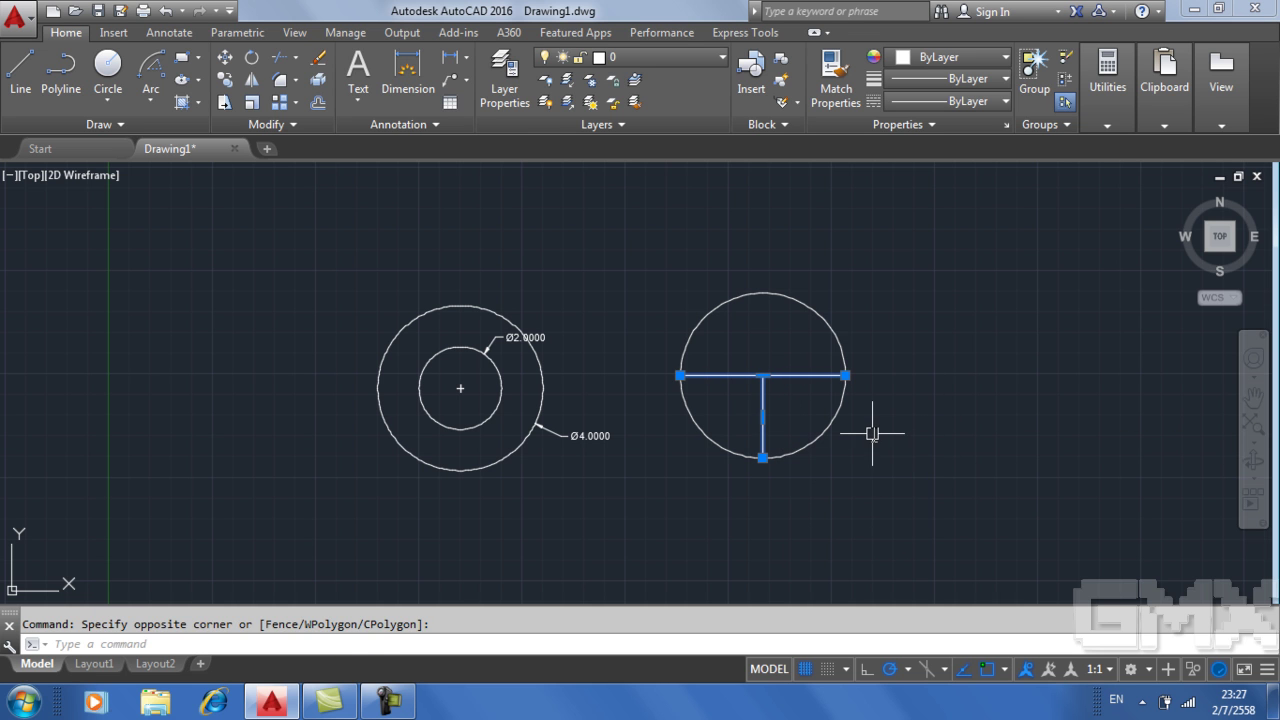
pyautogui.press('Escape')
# Step: Erase both construction lines with E and a crossing window
pyautogui.write('E')
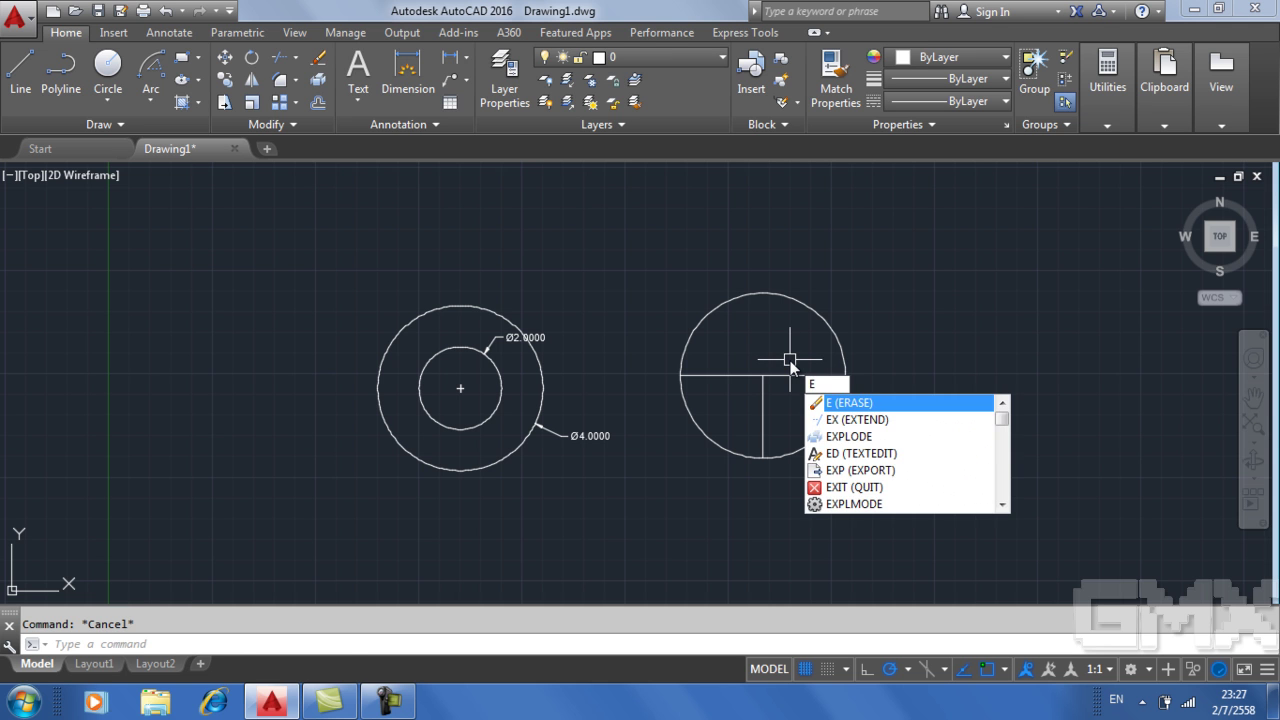
pyautogui.press('Return')
pyautogui.click(790, 360)
pyautogui.click(737, 416)
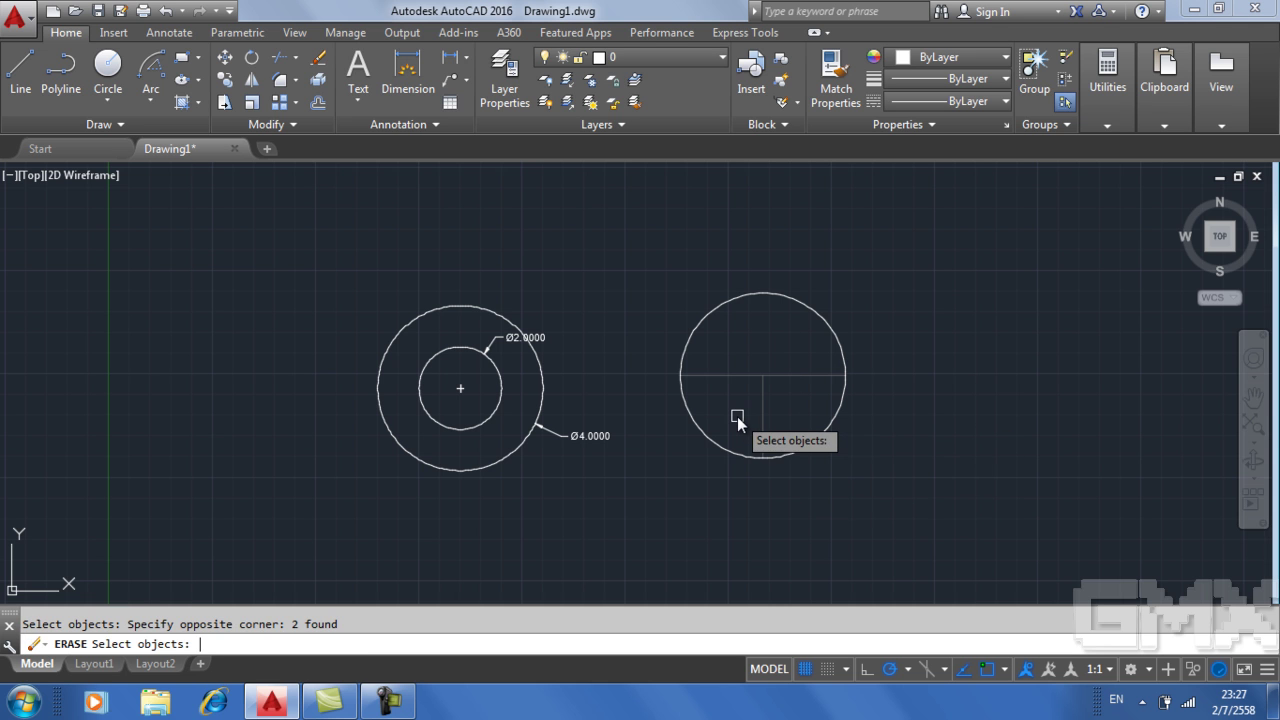
pyautogui.press('Return')
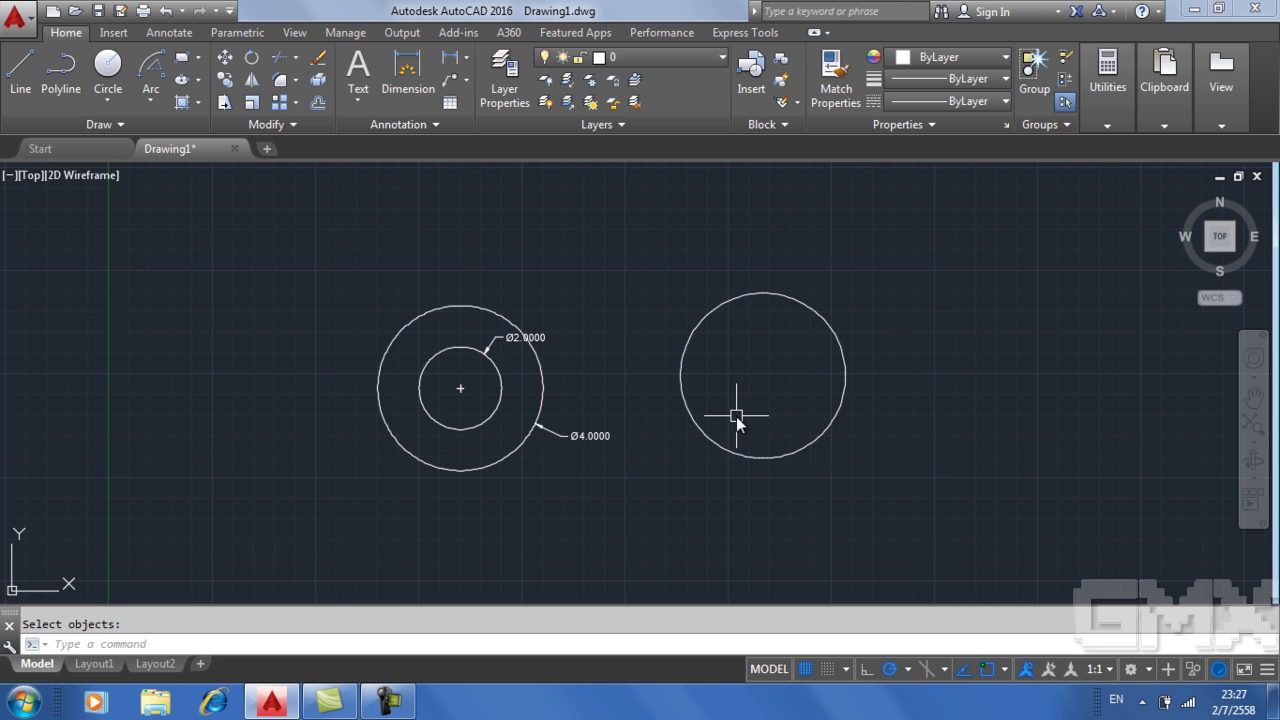
pyautogui.scroll(-5, 735, 415)
pyautogui.scroll(5, 737, 412)
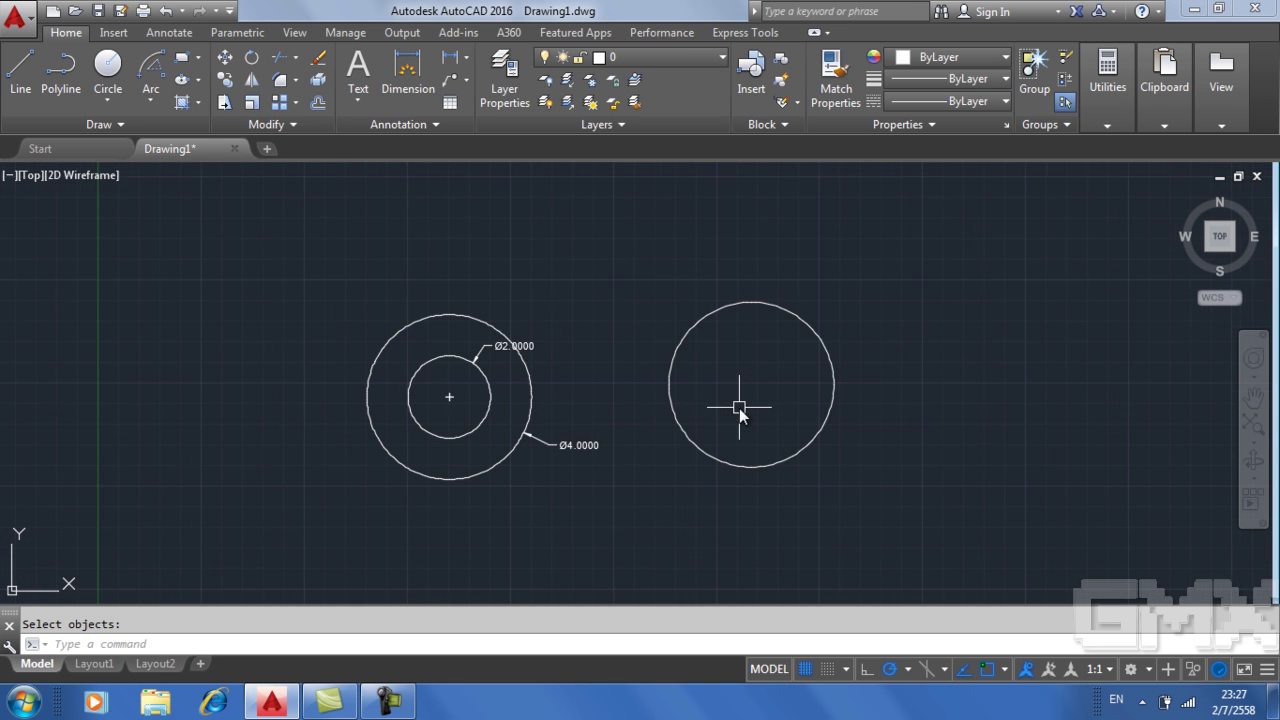